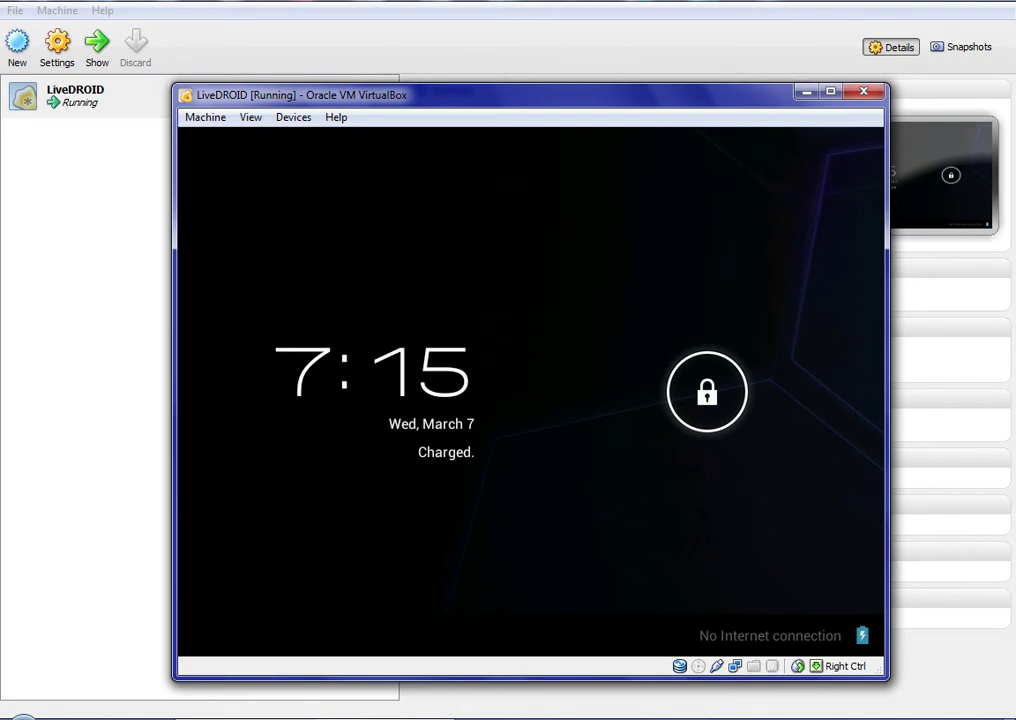
Disable mouse integration and drag the lock ring to unlock the Android tablet
{"action": "left_click", "coordinate": [203, 117]}
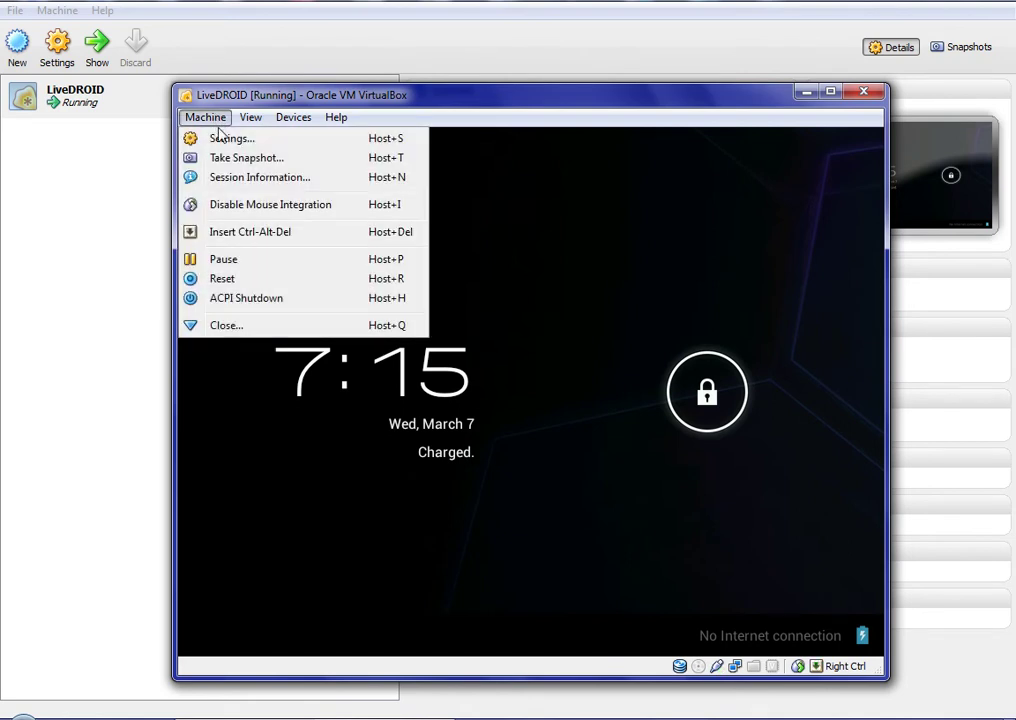
{"action": "left_click", "coordinate": [317, 206]}
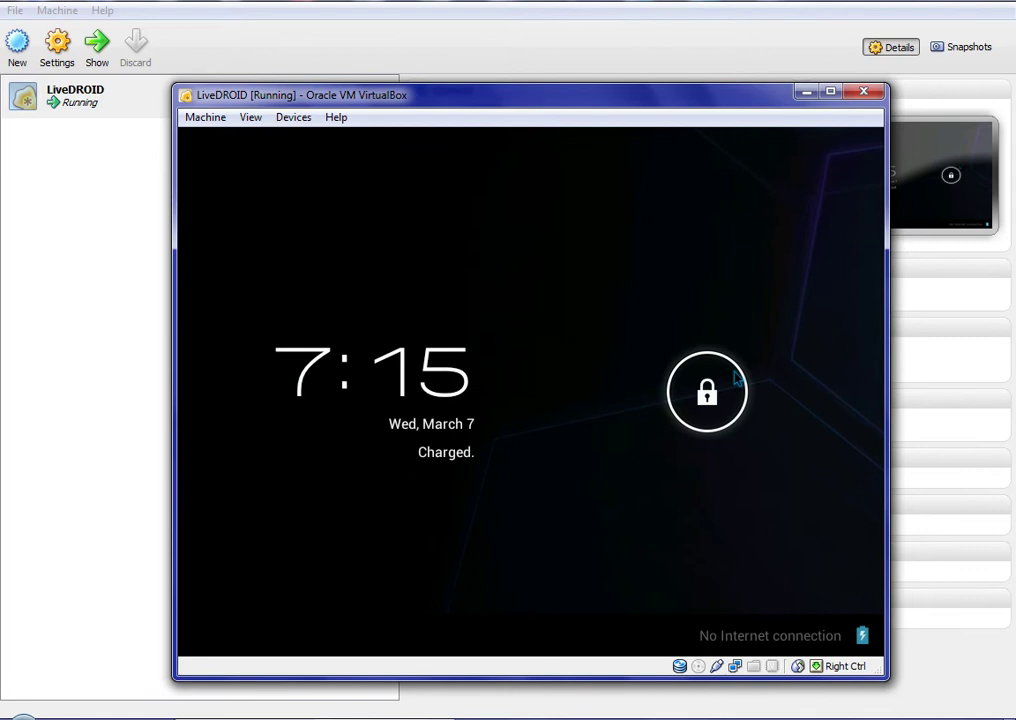
{"action": "left_click_drag", "start_coordinate": [707, 391], "coordinate": [542, 367]}
{"action": "left_click_drag", "start_coordinate": [690, 420], "coordinate": [870, 371]}
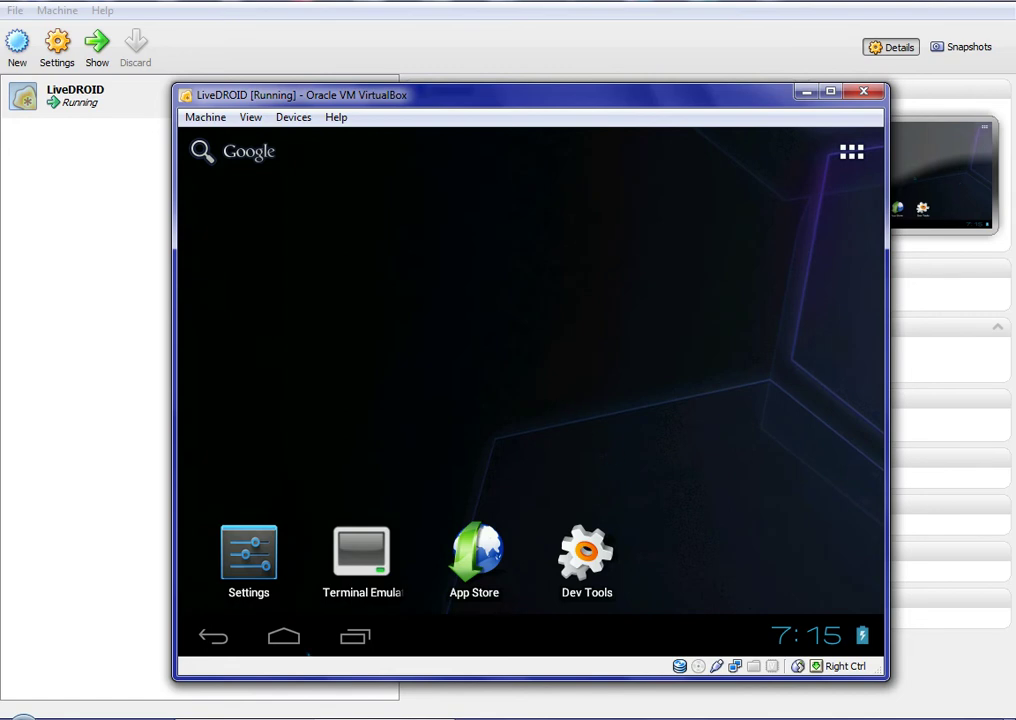
Swipe through the home screen pages, ending on the page with App Store and Dev Tools
{"action": "left_click_drag", "start_coordinate": [603, 352], "coordinate": [418, 362]}
{"action": "left_click_drag", "start_coordinate": [846, 374], "coordinate": [422, 390]}
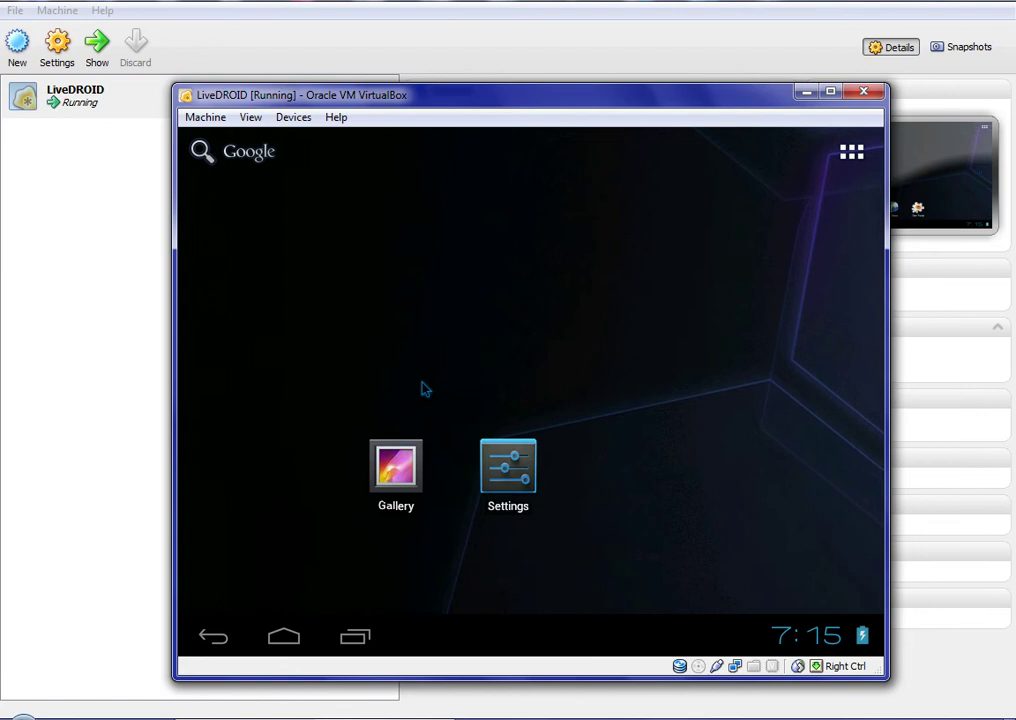
{"action": "left_click_drag", "start_coordinate": [783, 340], "coordinate": [733, 320]}
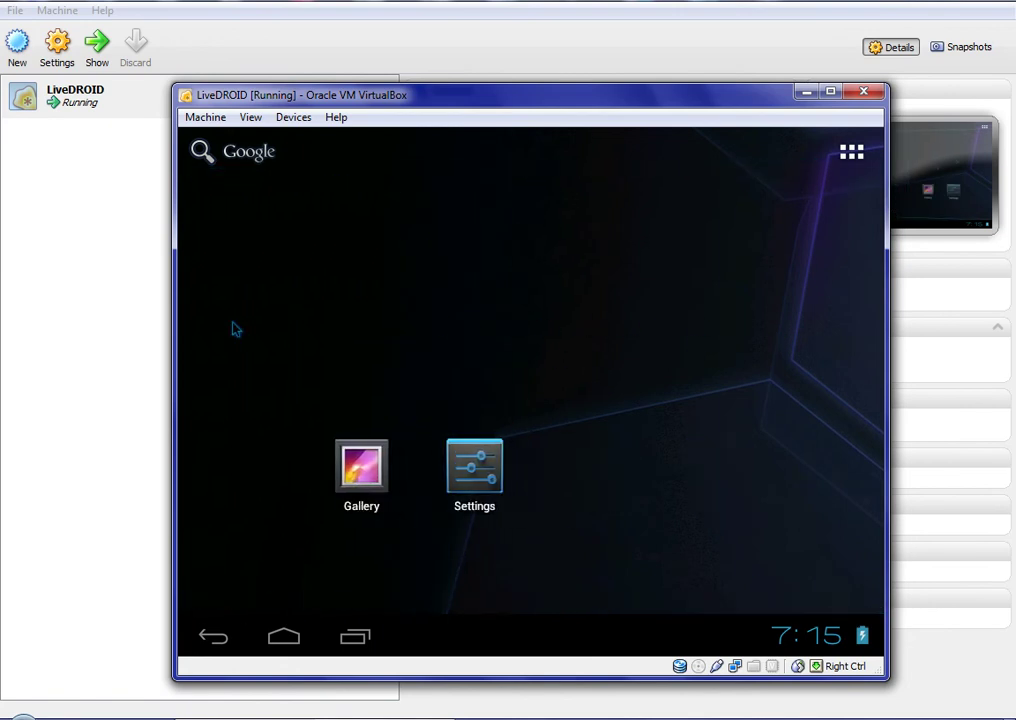
{"action": "left_click_drag", "start_coordinate": [236, 327], "coordinate": [735, 323]}
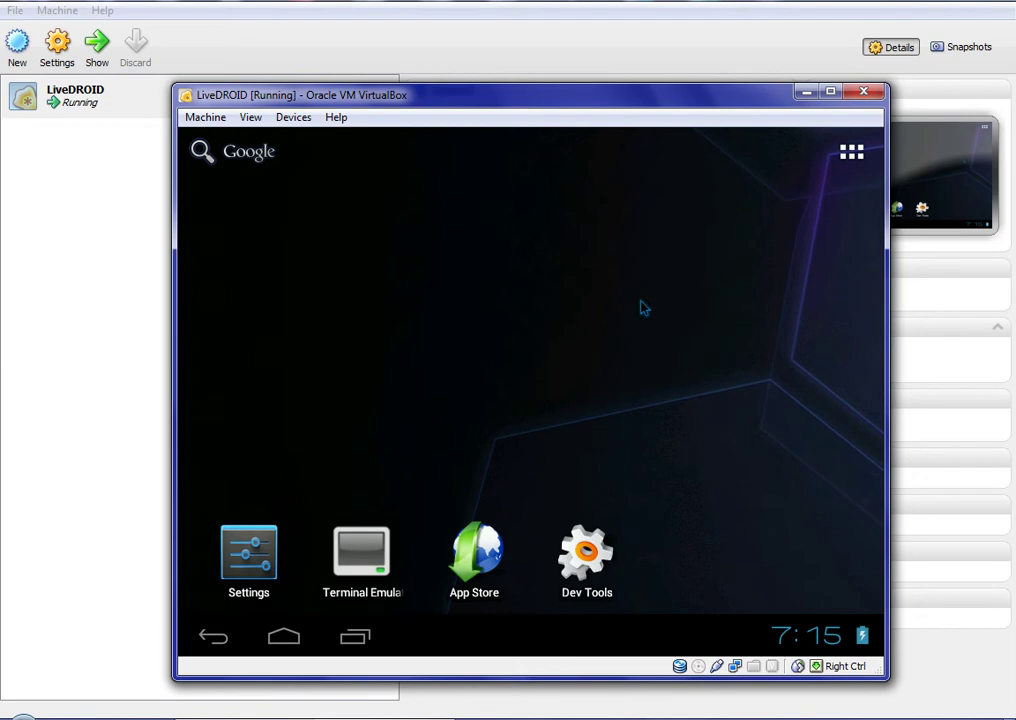
Open the app drawer, view its second page of apps, then return to the first
{"action": "left_click", "coordinate": [851, 152]}
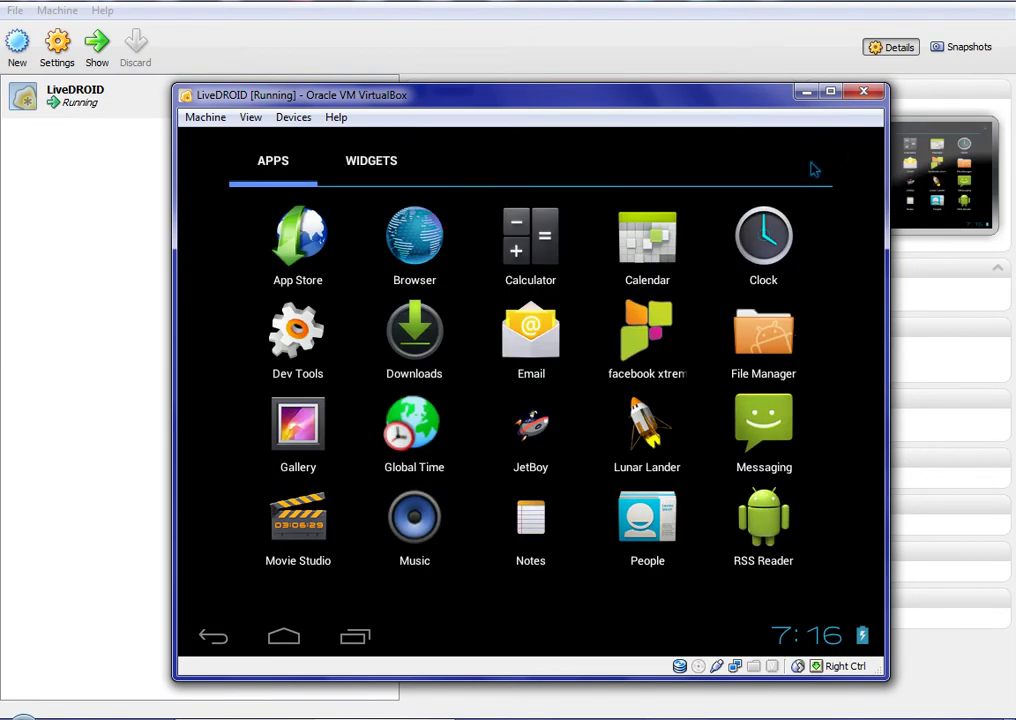
{"action": "left_click_drag", "start_coordinate": [608, 424], "coordinate": [280, 450]}
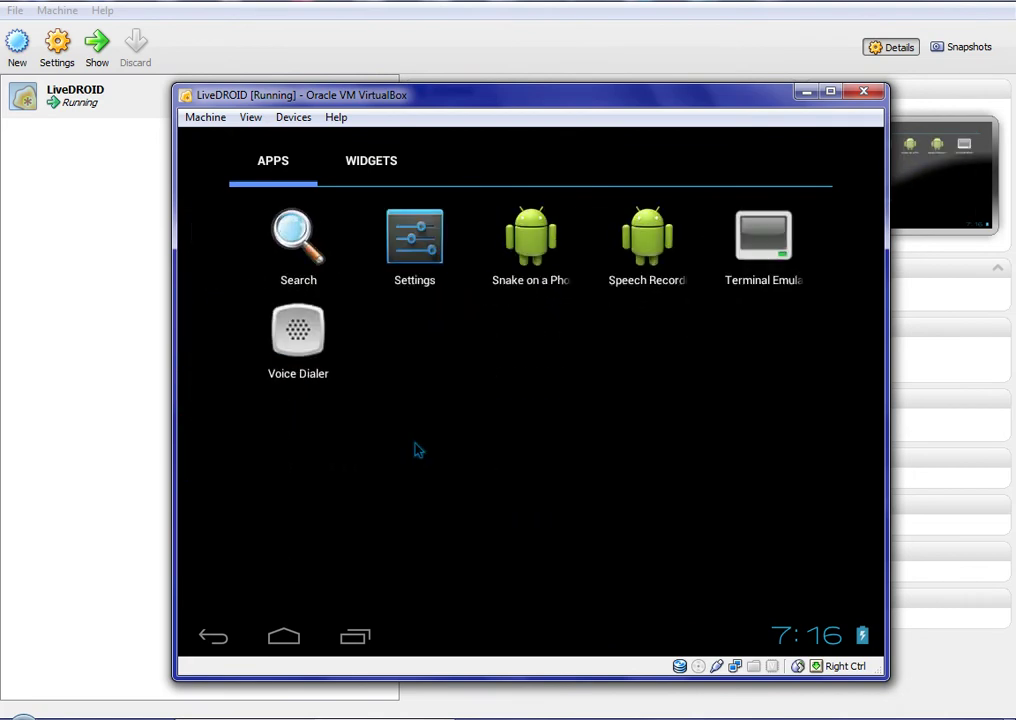
{"action": "left_click_drag", "start_coordinate": [426, 450], "coordinate": [767, 450]}
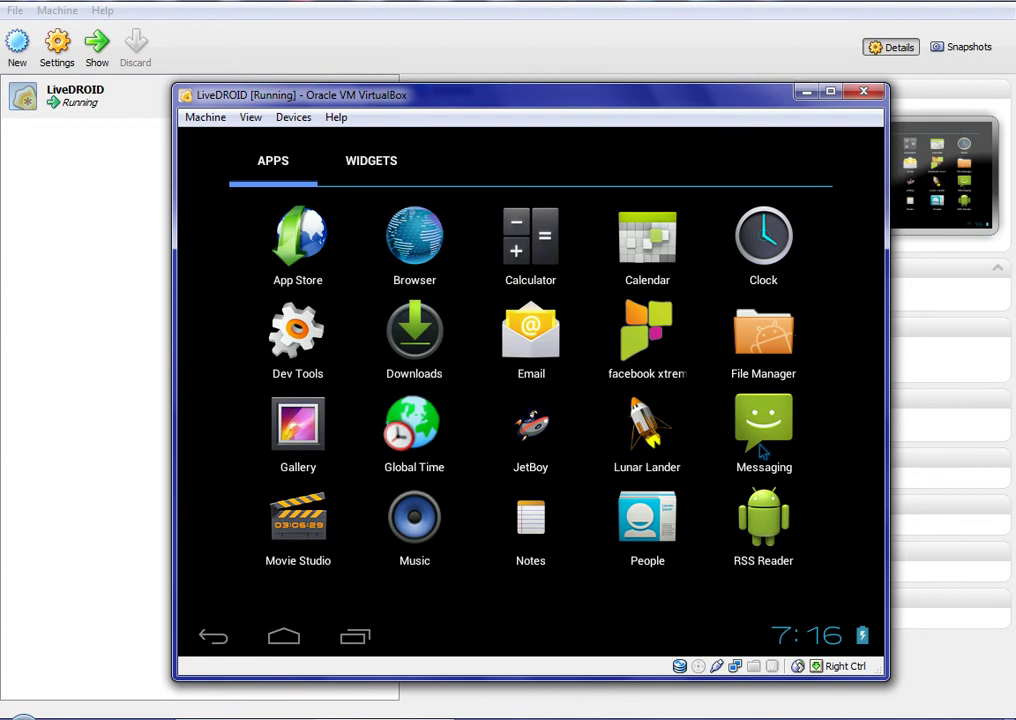
Launch App Store and search for 'facebook'
{"action": "left_click", "coordinate": [303, 240]}
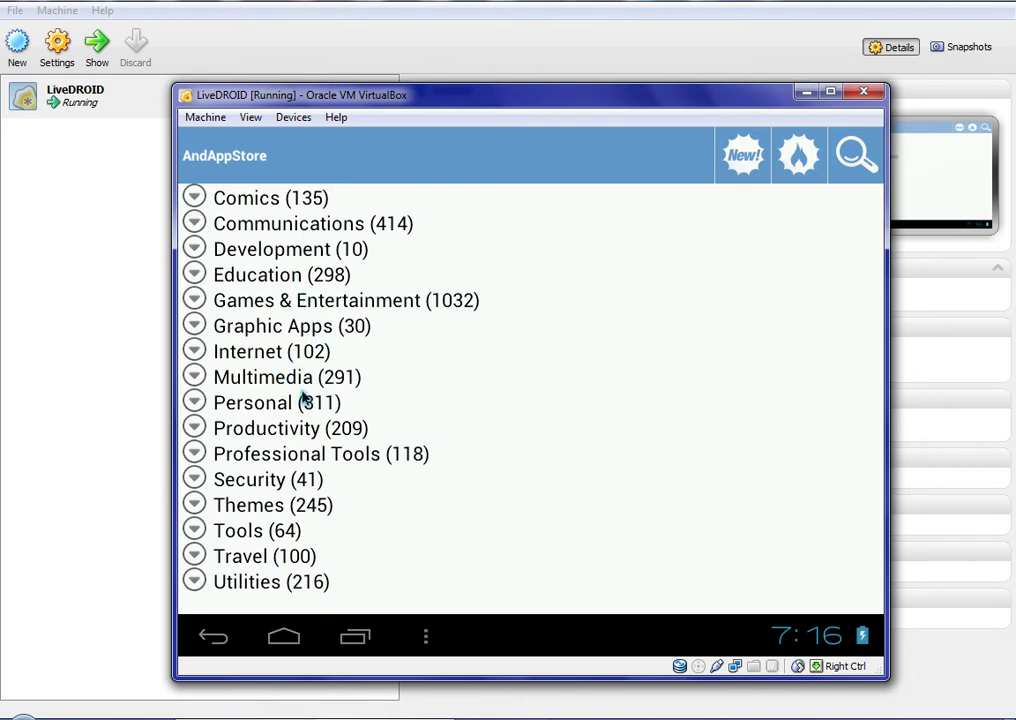
{"action": "left_click", "coordinate": [857, 155]}
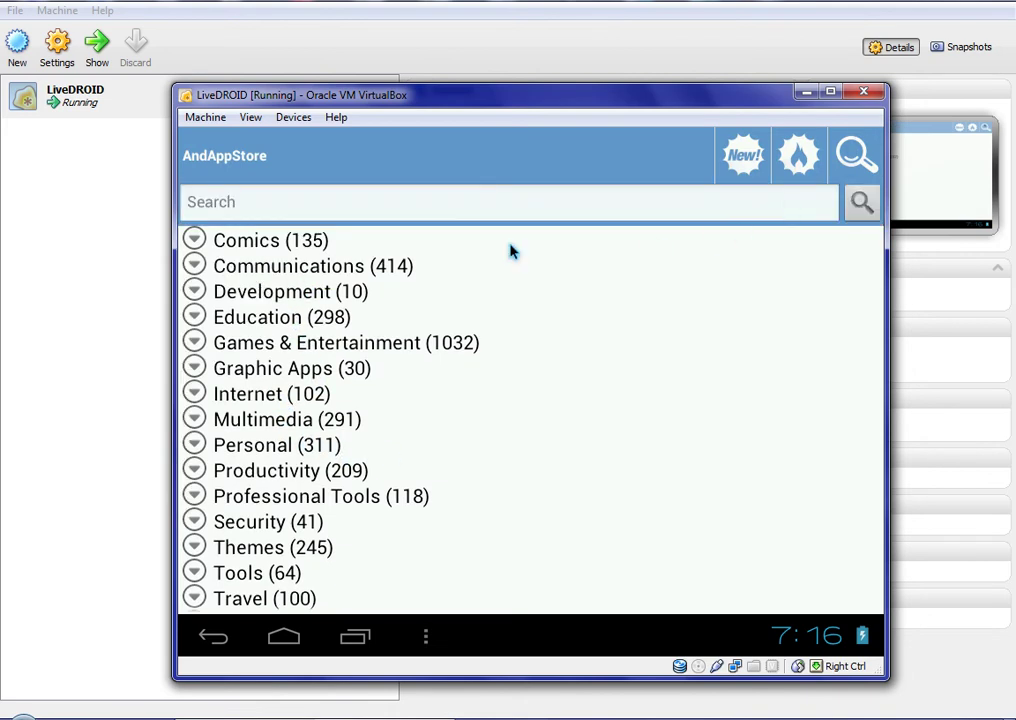
{"action": "left_click", "coordinate": [432, 210]}
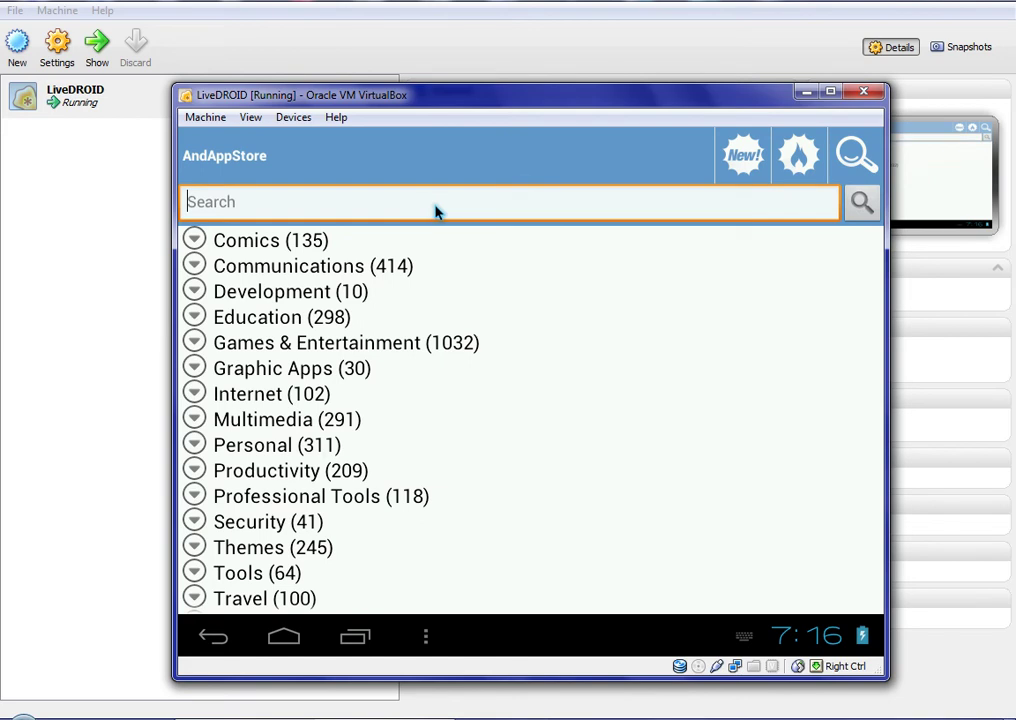
{"action": "type", "text": "facebook"}
{"action": "key", "text": "Return"}
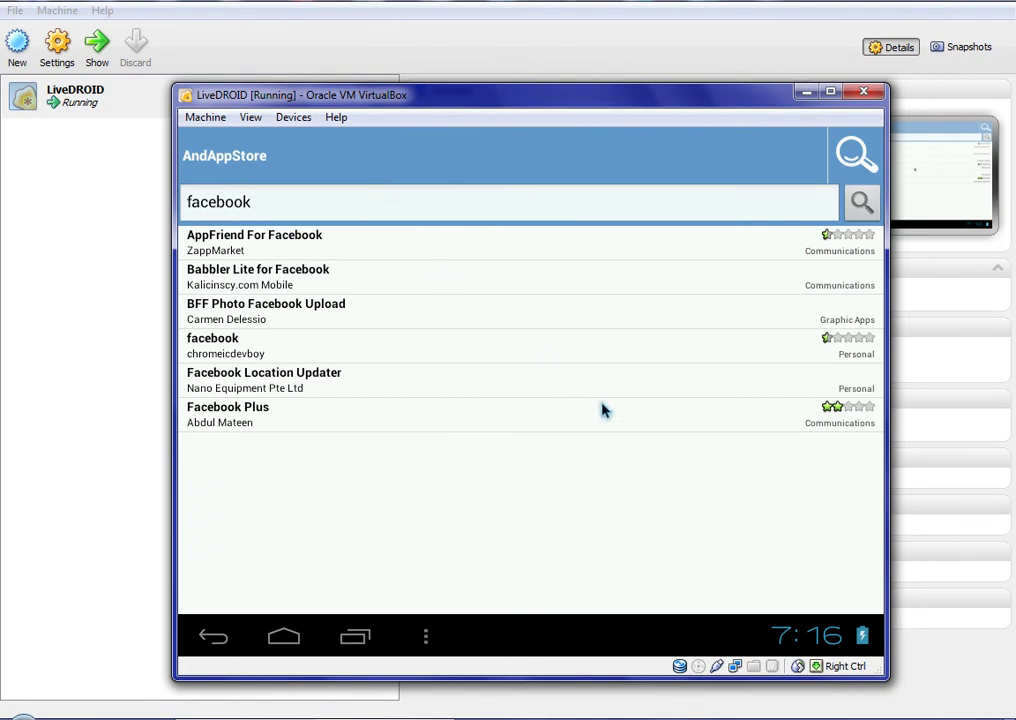
Install Facebook Plus from the search results, accepting permissions, and open it
{"action": "left_click", "coordinate": [621, 421]}
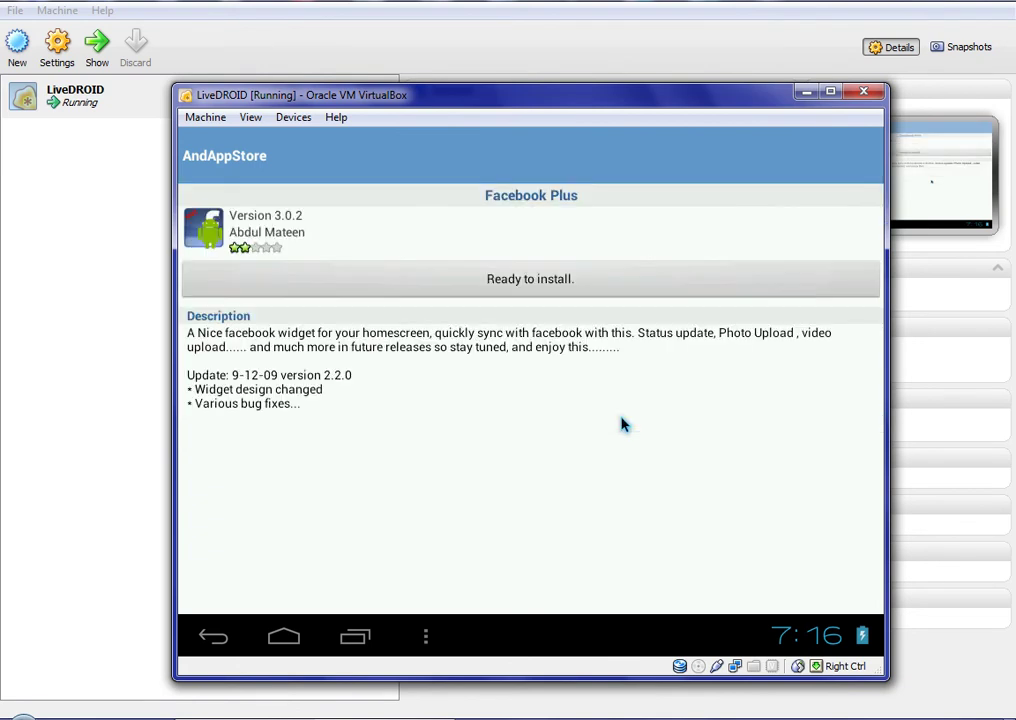
{"action": "left_click", "coordinate": [540, 290]}
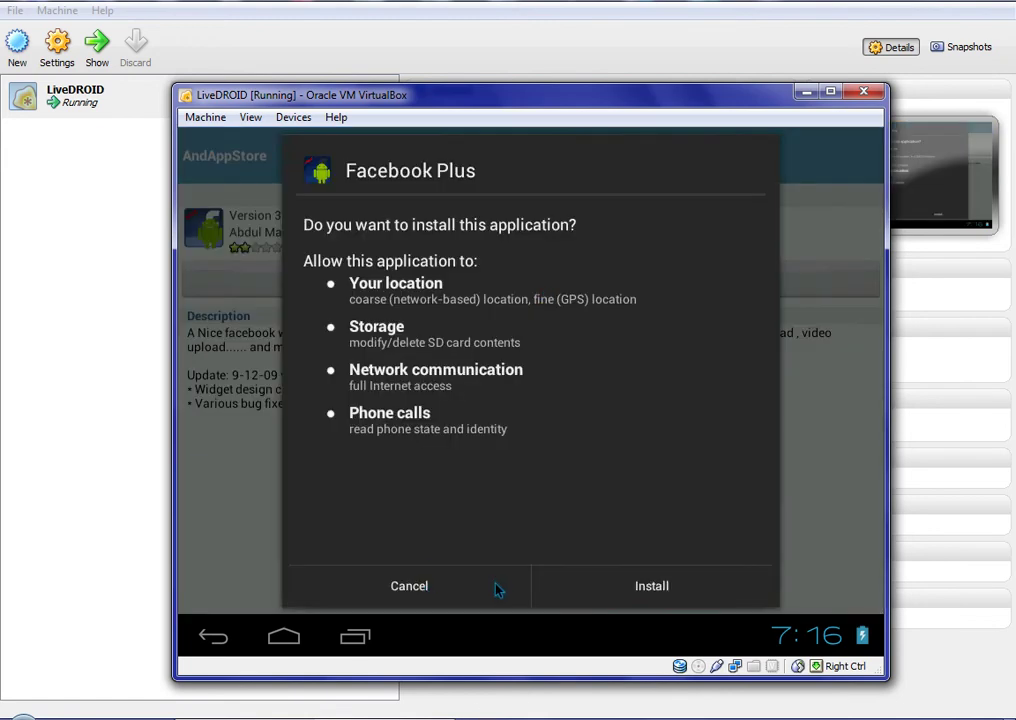
{"action": "left_click", "coordinate": [567, 591]}
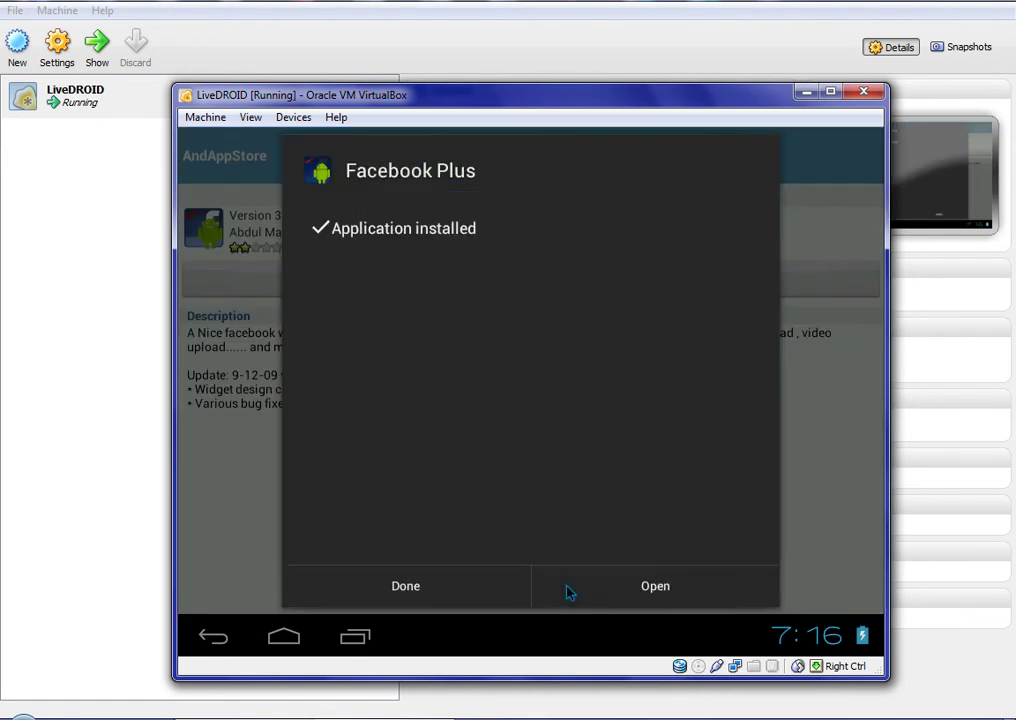
{"action": "left_click", "coordinate": [567, 591]}
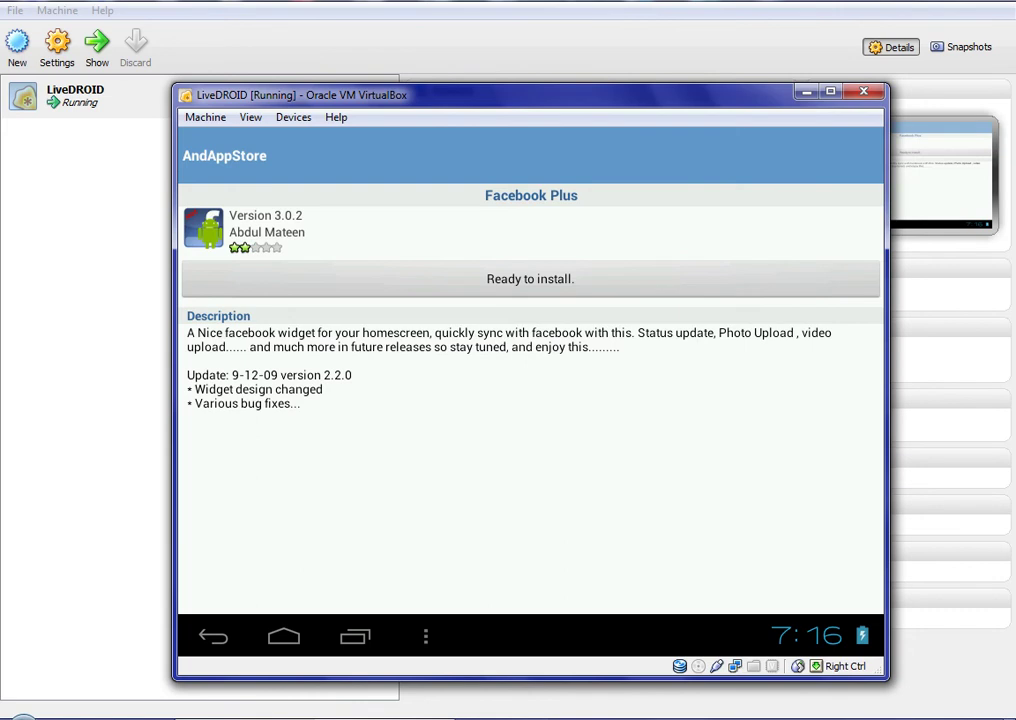
Back out of AndAppStore to the home screen and dismiss the wallpaper chooser
{"action": "key", "text": "Escape"}
{"action": "key", "text": "Escape"}
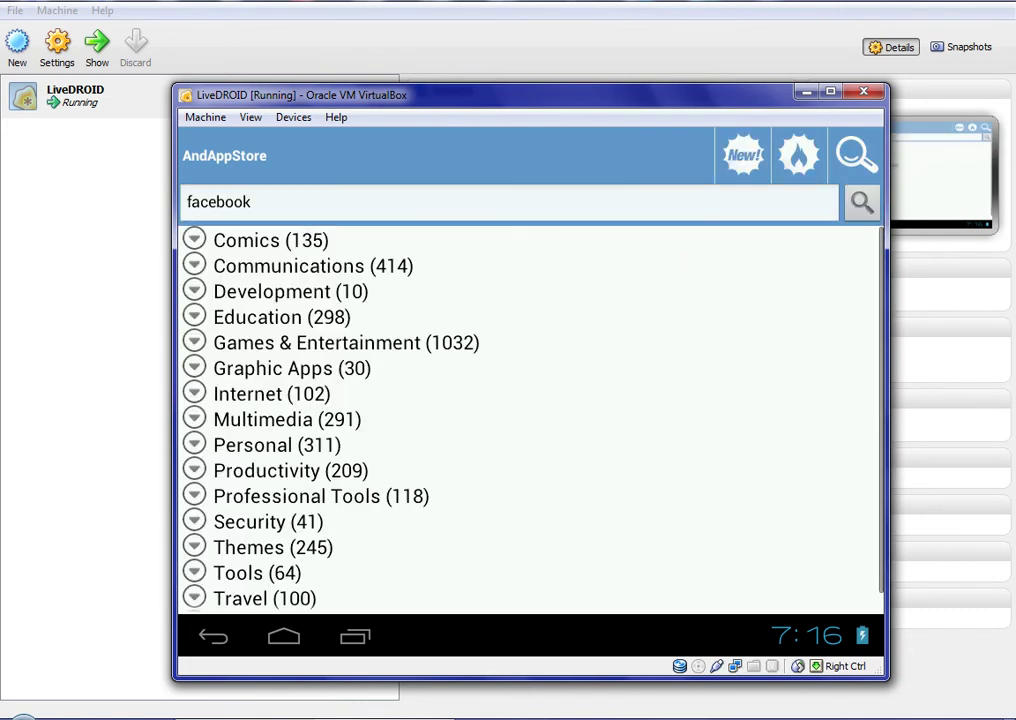
{"action": "key", "text": "Escape"}
{"action": "key", "text": "Escape"}
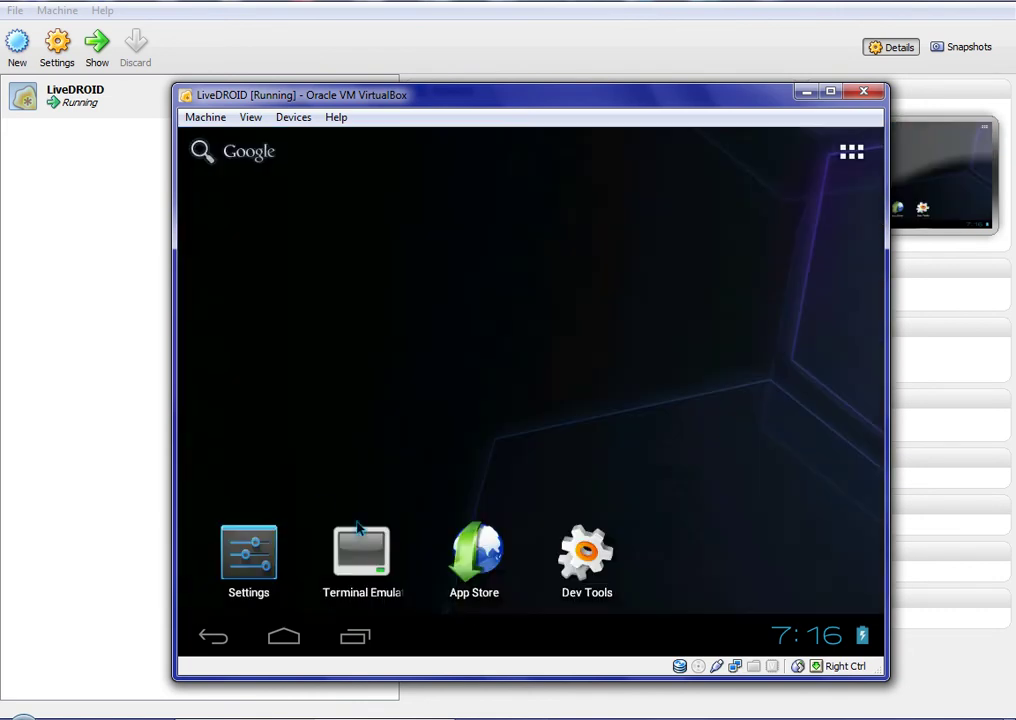
{"action": "left_click", "coordinate": [469, 413]}
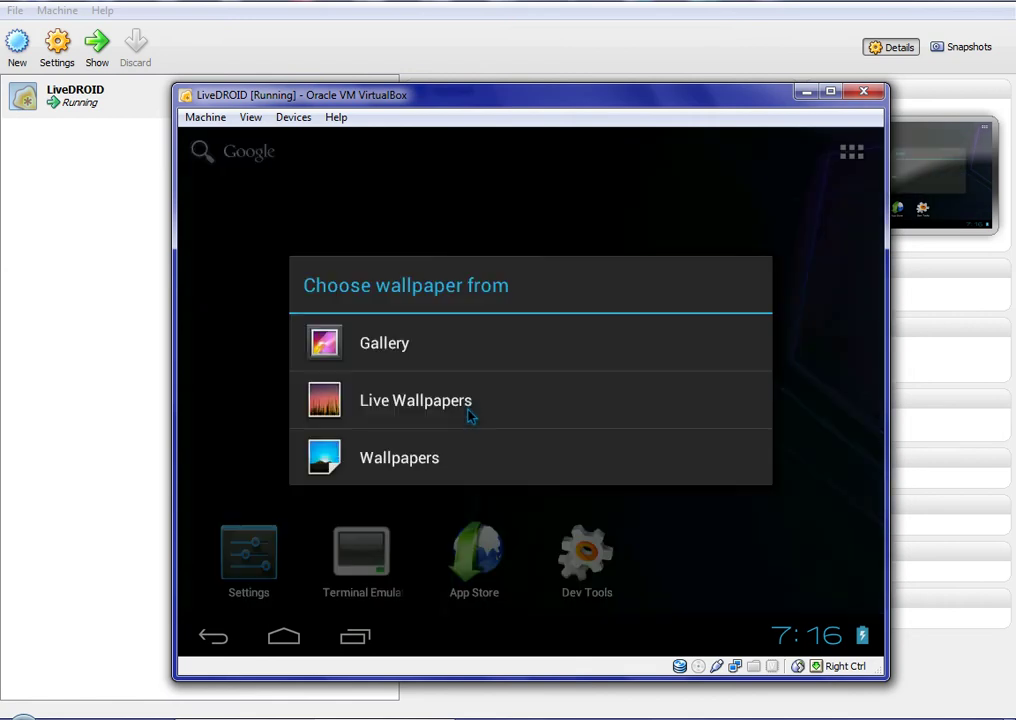
{"action": "key", "text": "Escape"}
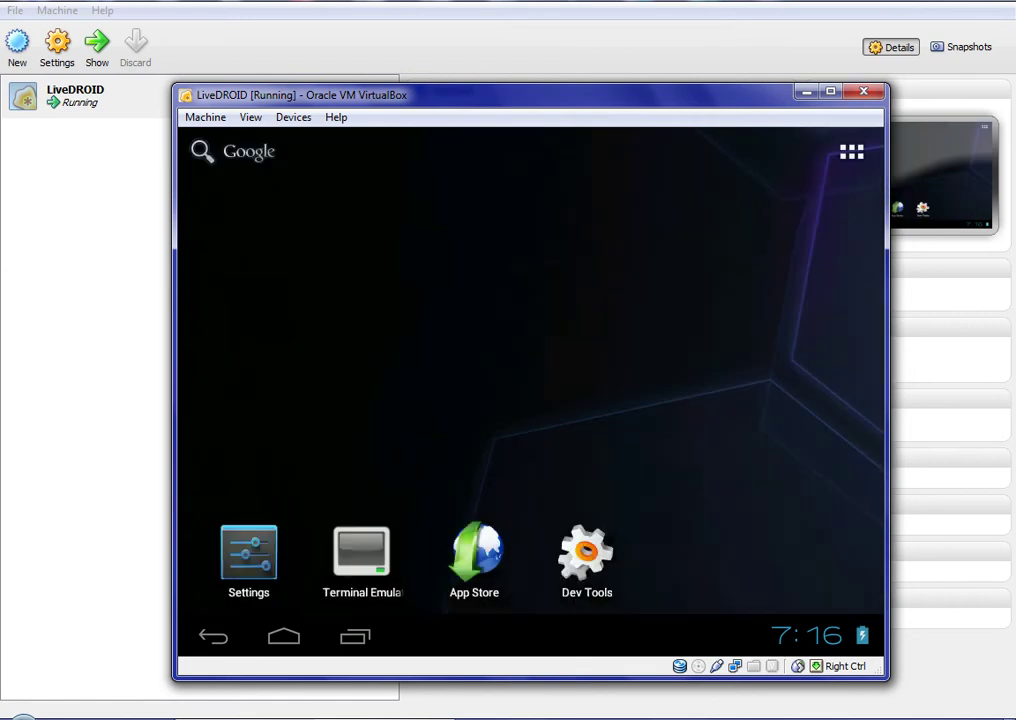
View the About tablet page showing Android 4.0.3 in Settings, then go back home
{"action": "left_click", "coordinate": [254, 558]}
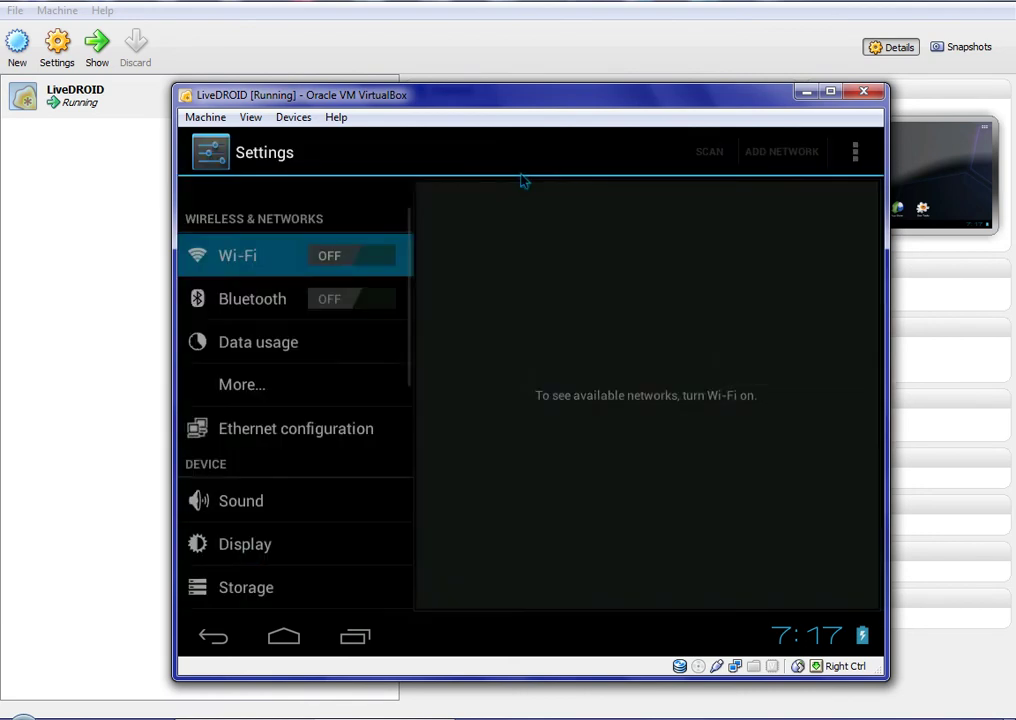
{"action": "scroll", "coordinate": [400, 440], "scroll_direction": "down", "scroll_amount": 3}
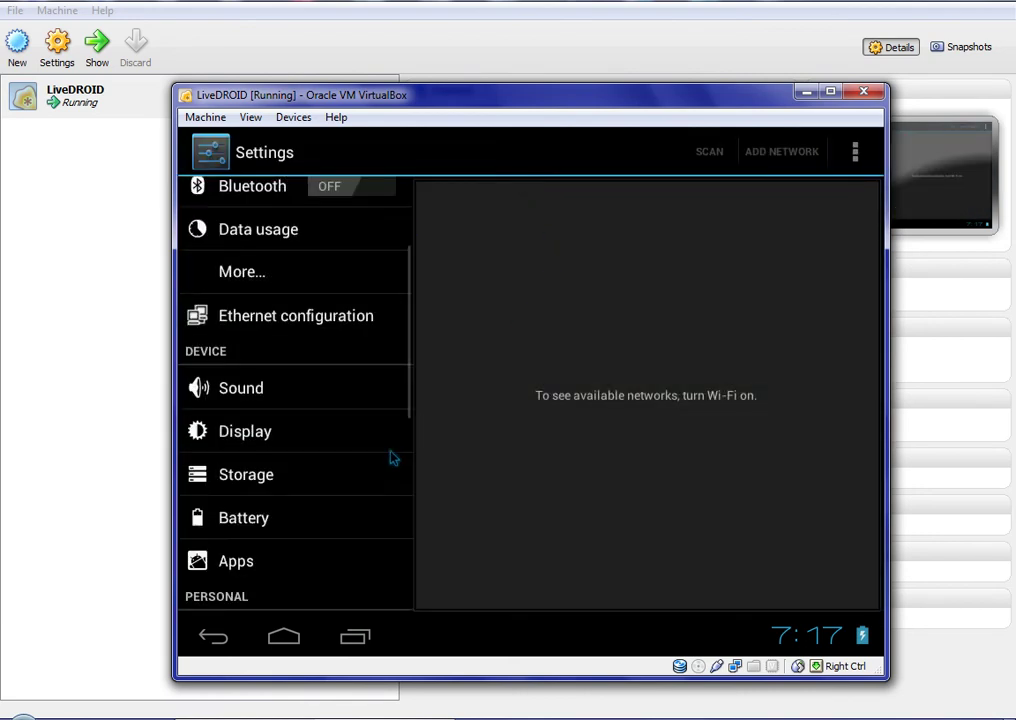
{"action": "scroll", "coordinate": [380, 469], "scroll_direction": "down", "scroll_amount": 5}
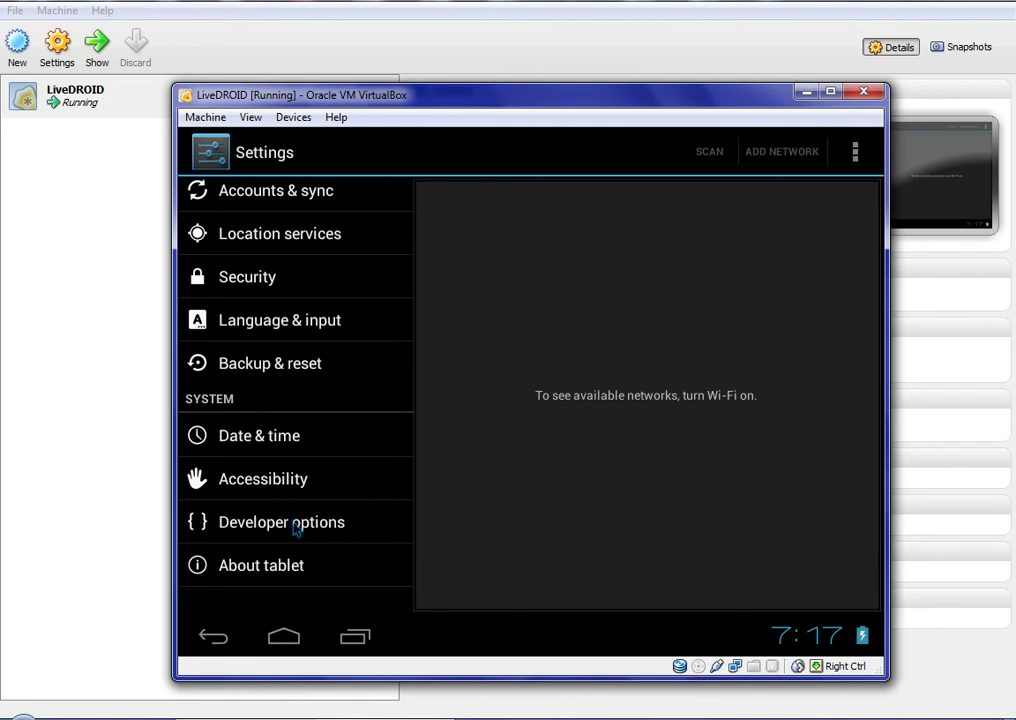
{"action": "key", "text": "Down"}
{"action": "key", "text": "Down"}
{"action": "key", "text": "Down"}
{"action": "key", "text": "Down"}
{"action": "key", "text": "Down"}
{"action": "key", "text": "Down"}
{"action": "key", "text": "Down"}
{"action": "key", "text": "Down"}
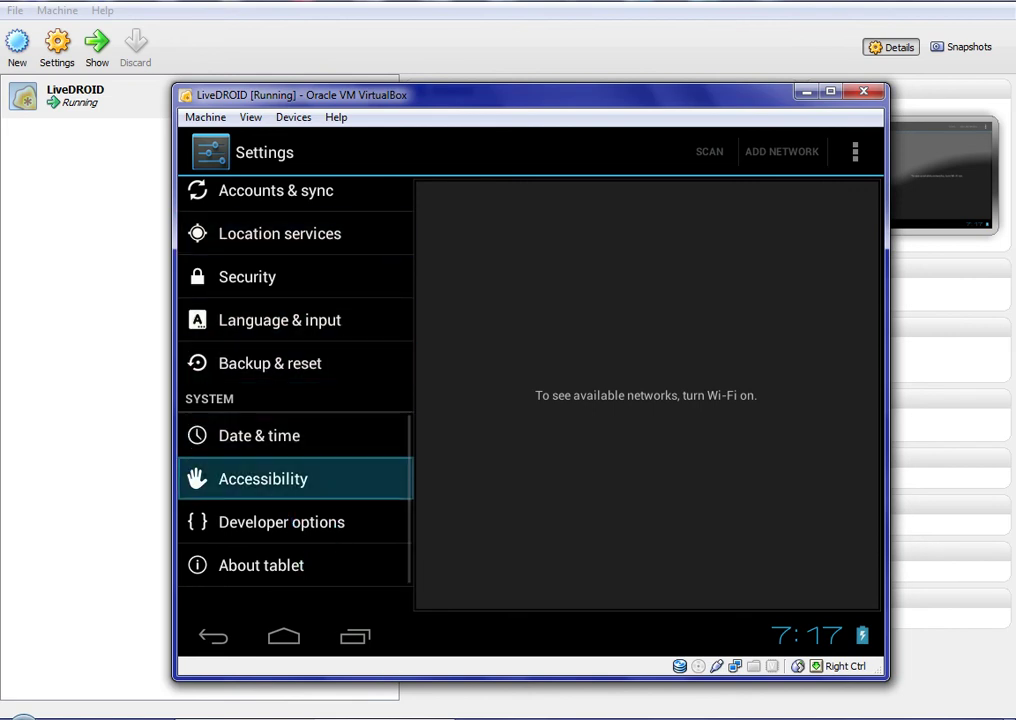
{"action": "key", "text": "Return"}
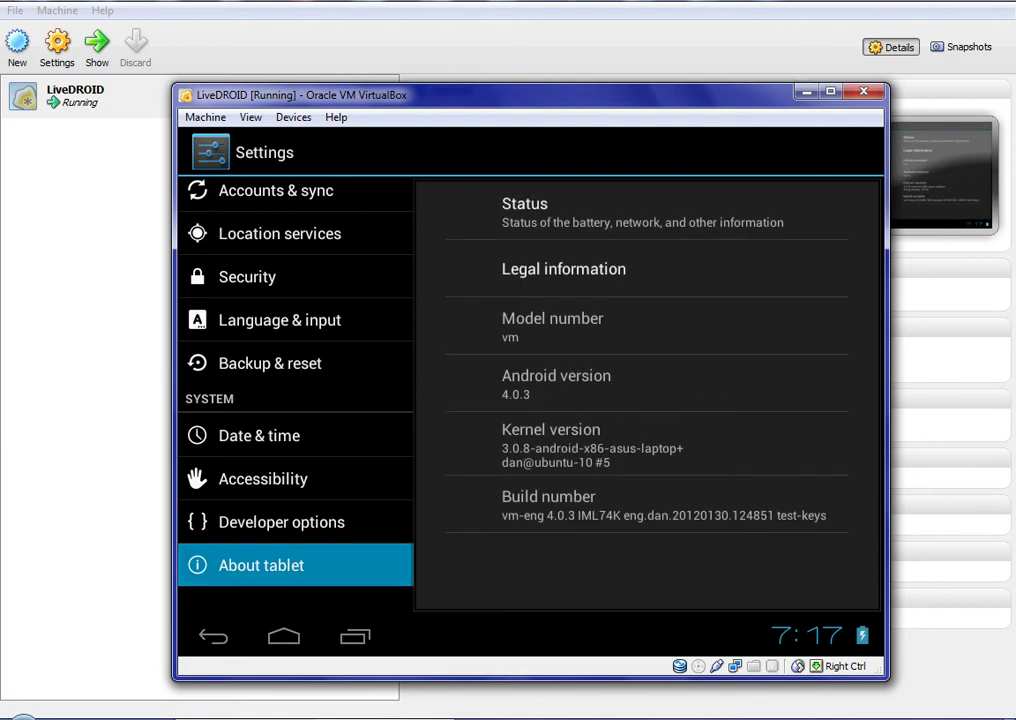
{"action": "key", "text": "Escape"}
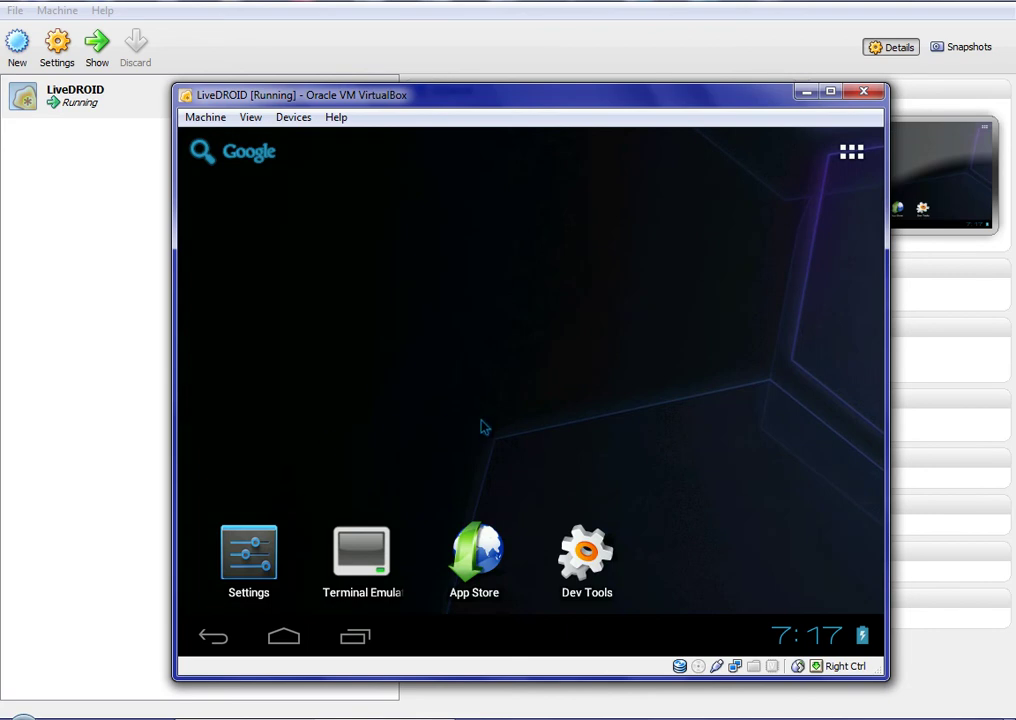
Close the wallpaper chooser, then browse both app drawer pages, now including Facebook Plus
{"action": "left_click", "coordinate": [518, 386]}
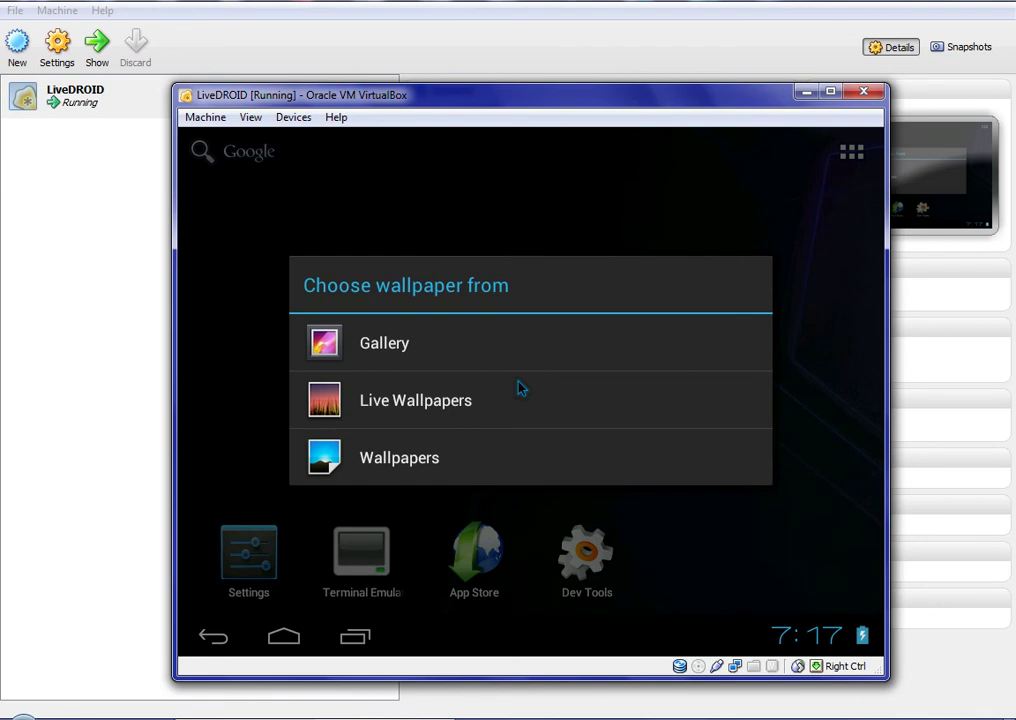
{"action": "key", "text": "Escape"}
{"action": "left_click", "coordinate": [853, 153]}
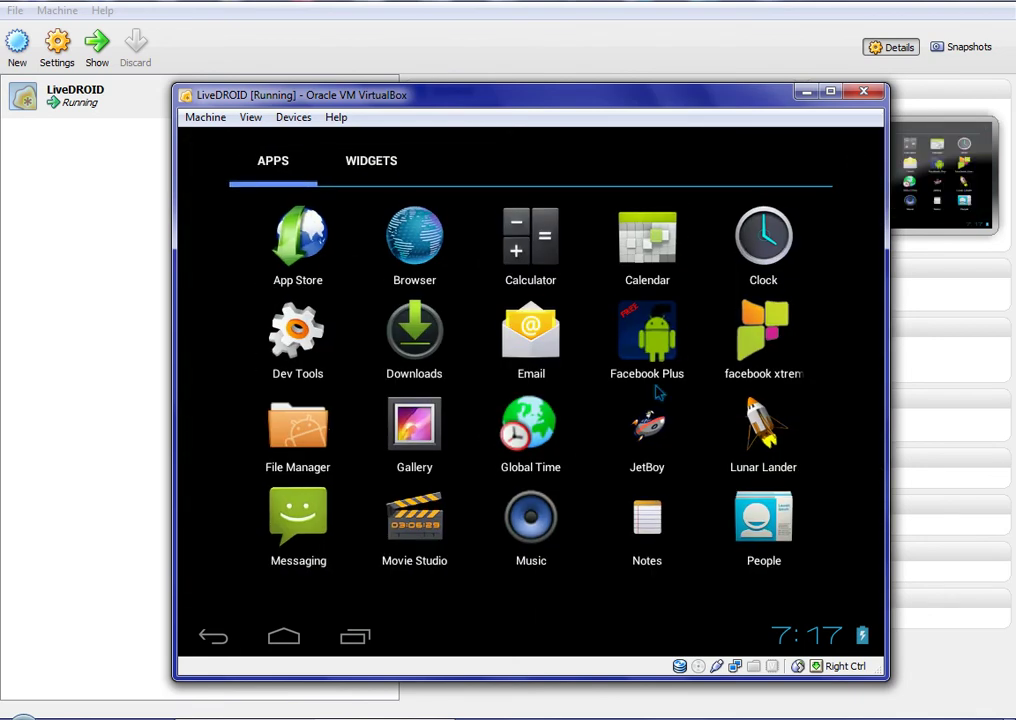
{"action": "left_click_drag", "start_coordinate": [658, 393], "coordinate": [145, 330]}
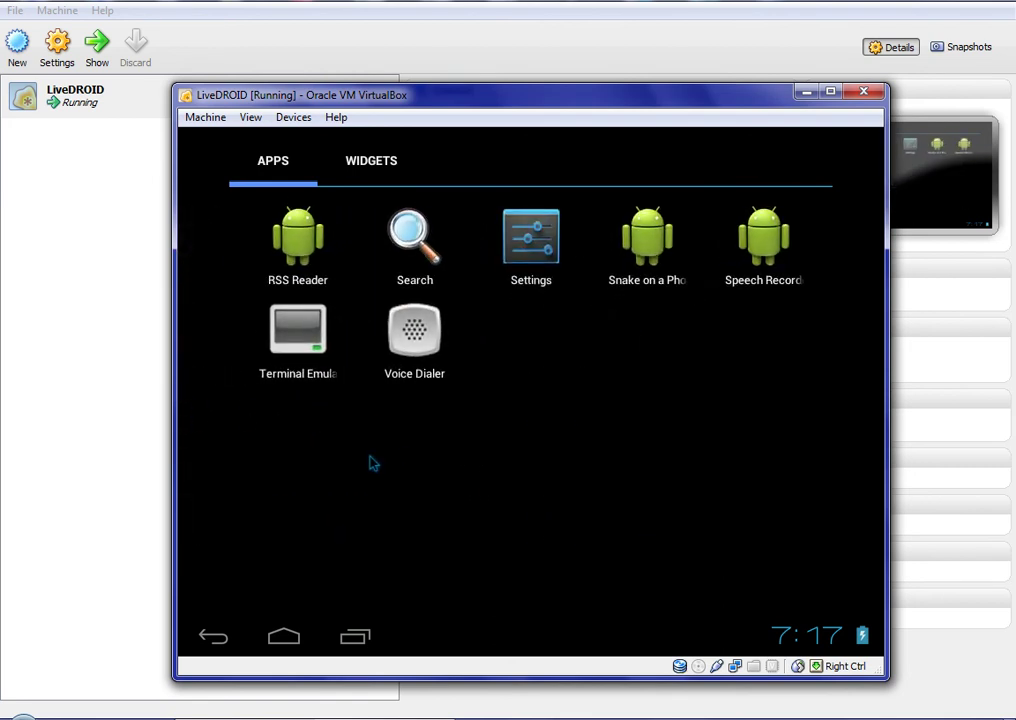
{"action": "left_click_drag", "start_coordinate": [370, 463], "coordinate": [728, 451]}
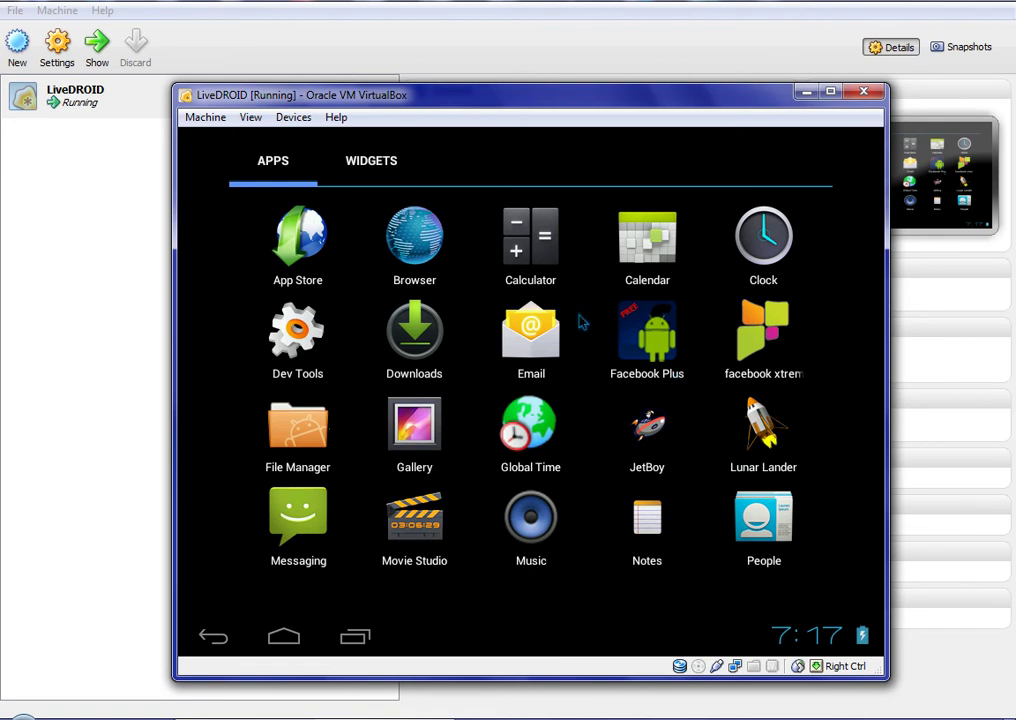
Browse the Widgets list and drag the Facebook Plus widget onto the home screen
{"action": "left_click", "coordinate": [358, 172]}
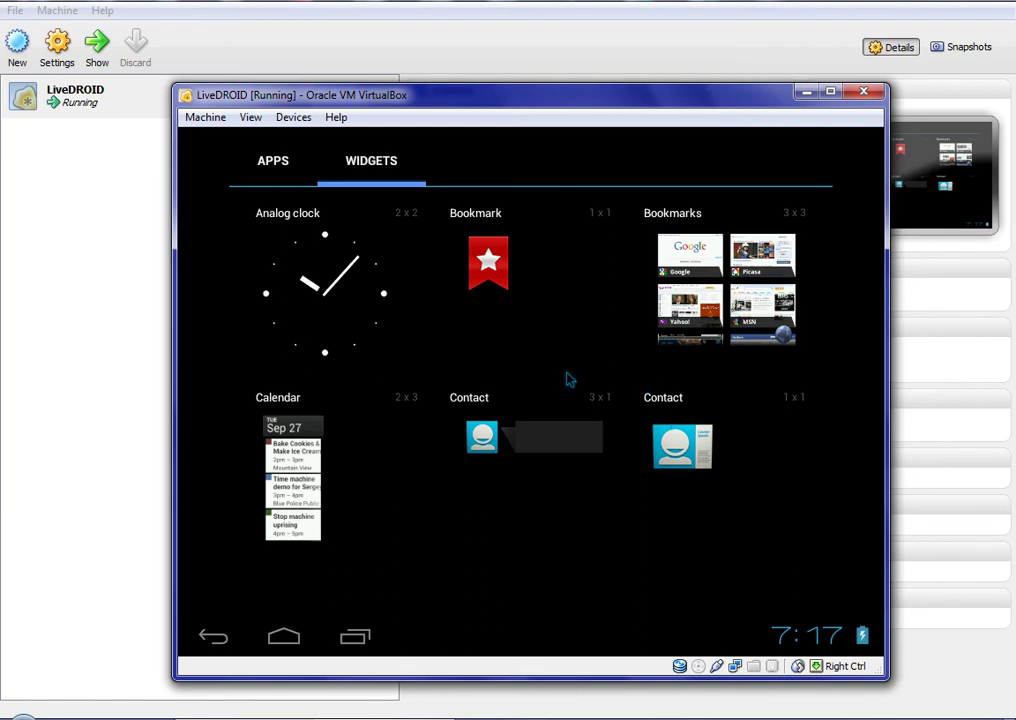
{"action": "left_click_drag", "start_coordinate": [569, 379], "coordinate": [355, 372]}
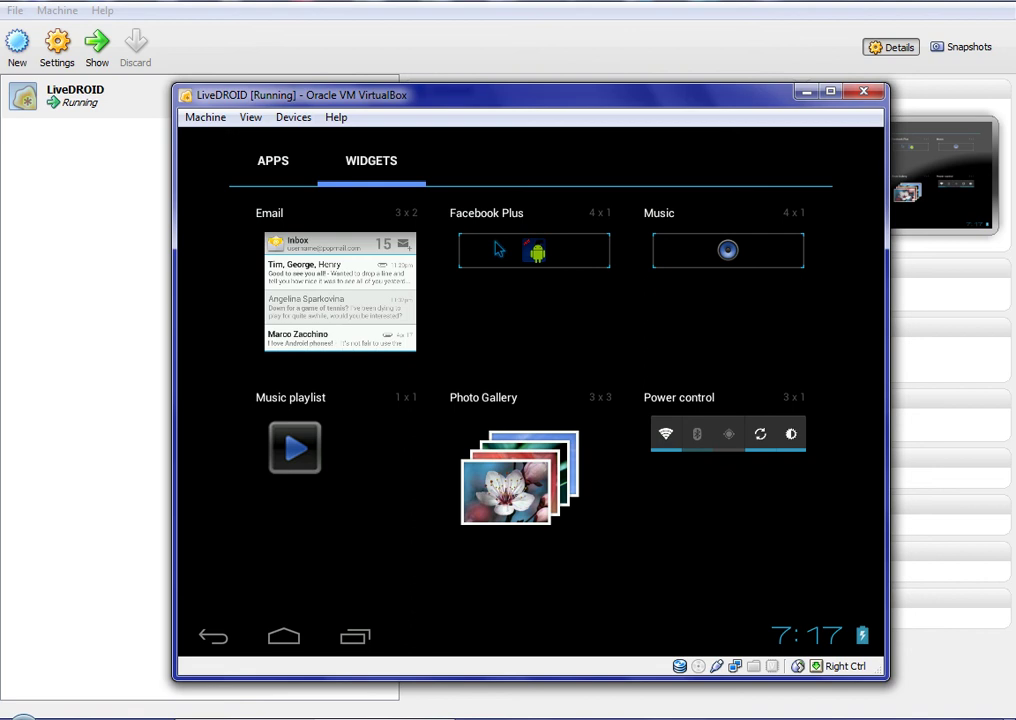
{"action": "left_click_drag", "start_coordinate": [498, 249], "coordinate": [375, 294]}
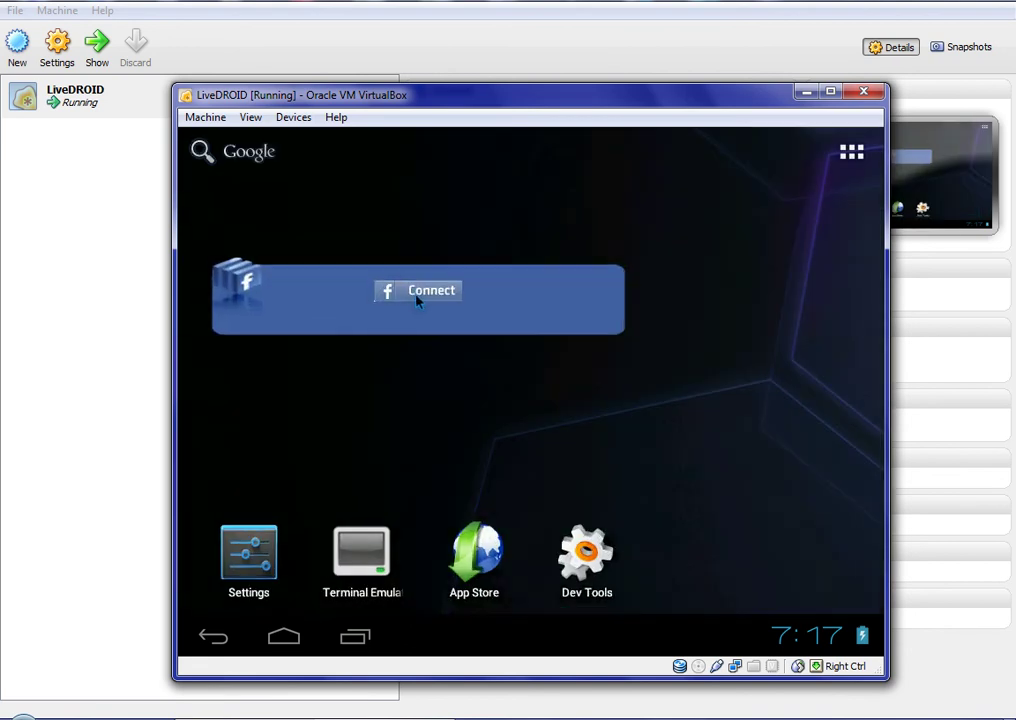
Connect the widget by entering the account e-mail and password, logging in, and declining password saving
{"action": "left_click", "coordinate": [418, 298]}
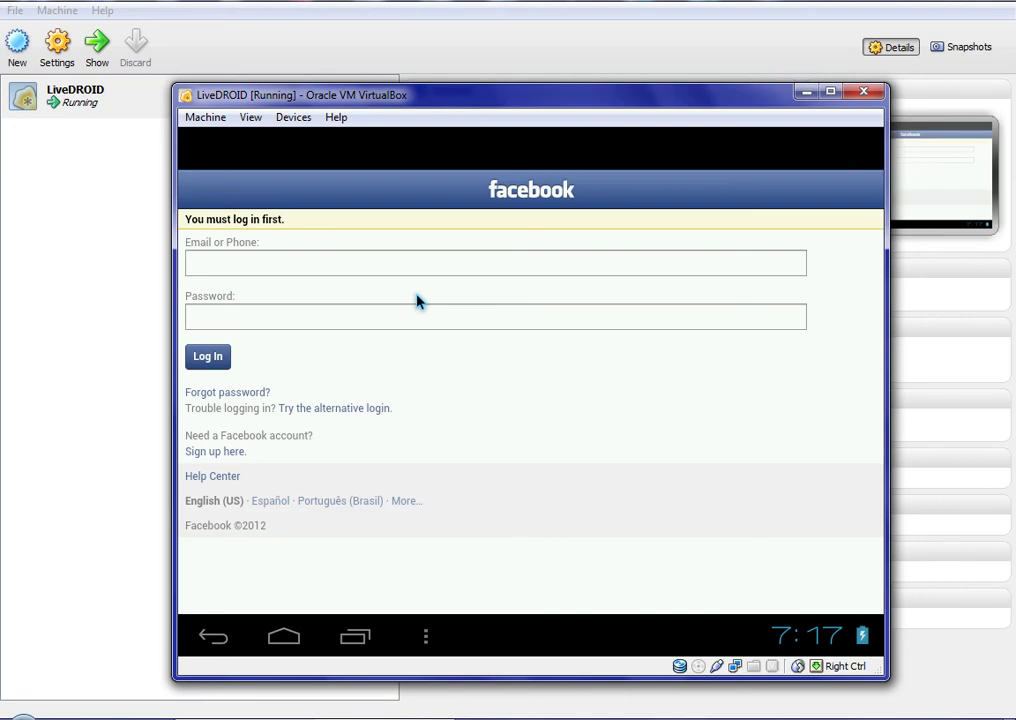
{"action": "left_click", "coordinate": [396, 268]}
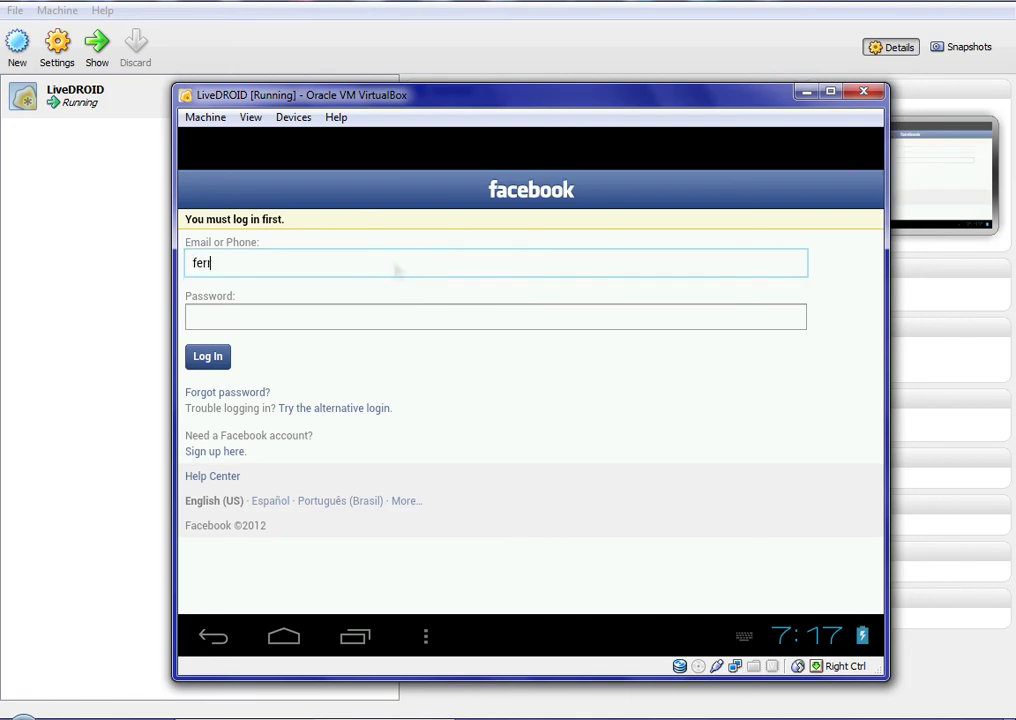
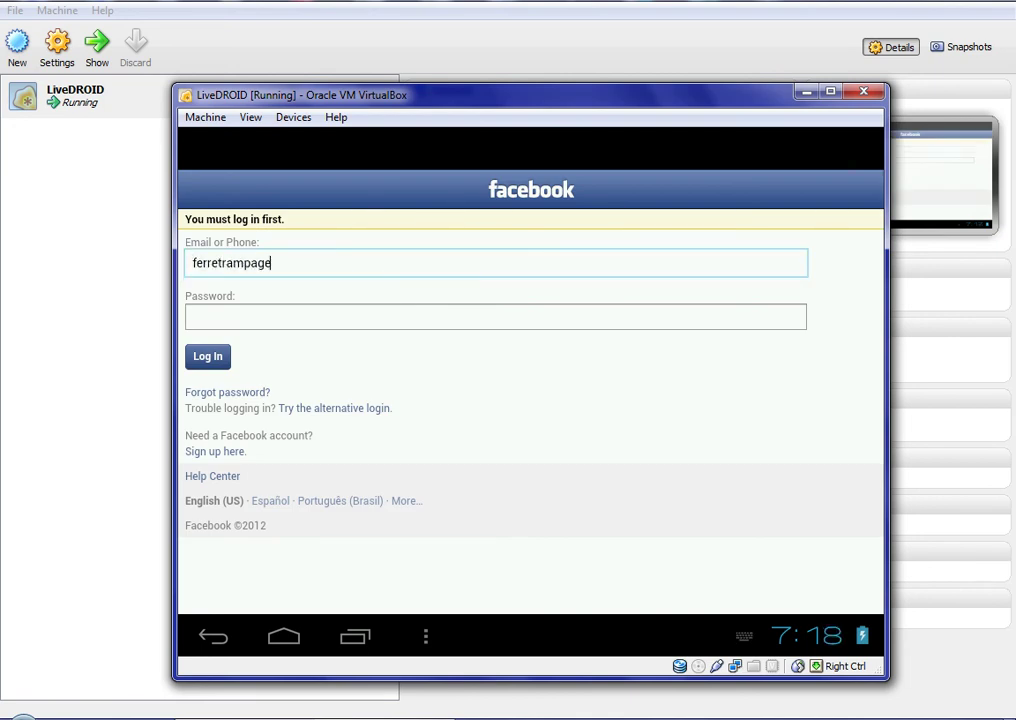
{"action": "left_click", "coordinate": [495, 316]}
{"action": "type", "text": "••••••••"}
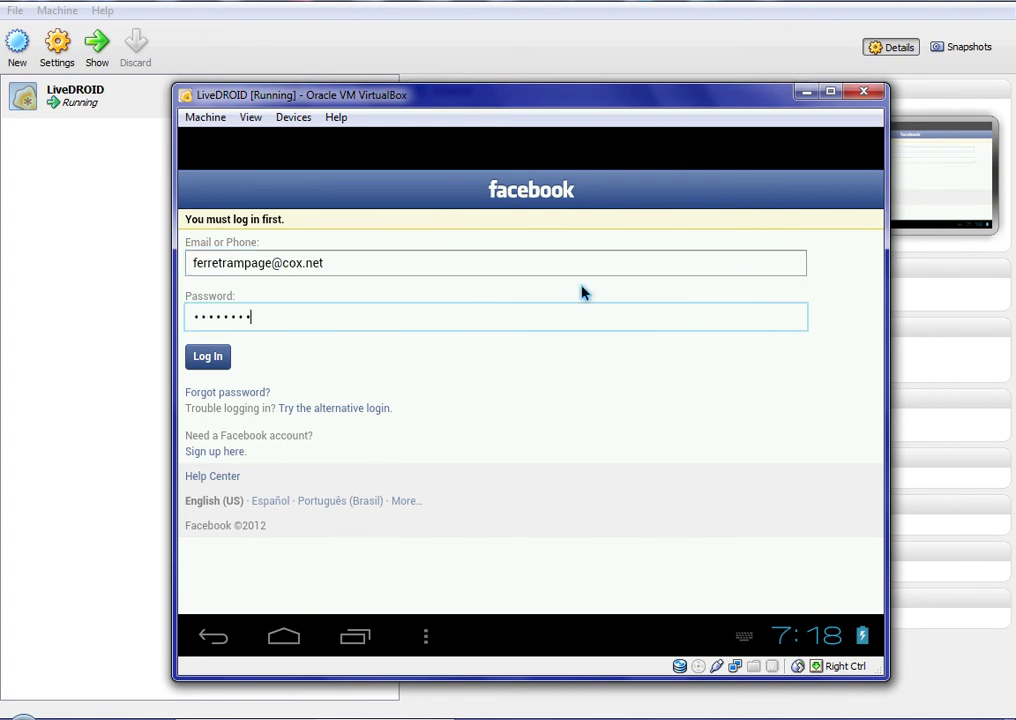
{"action": "left_click", "coordinate": [205, 366]}
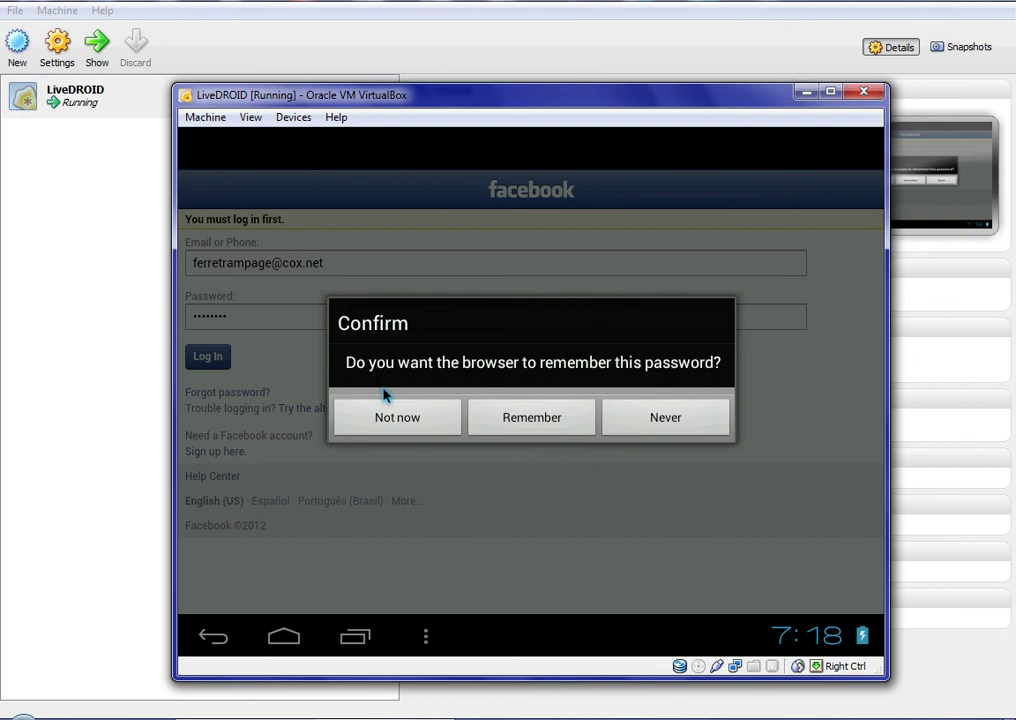
{"action": "left_click", "coordinate": [421, 414]}
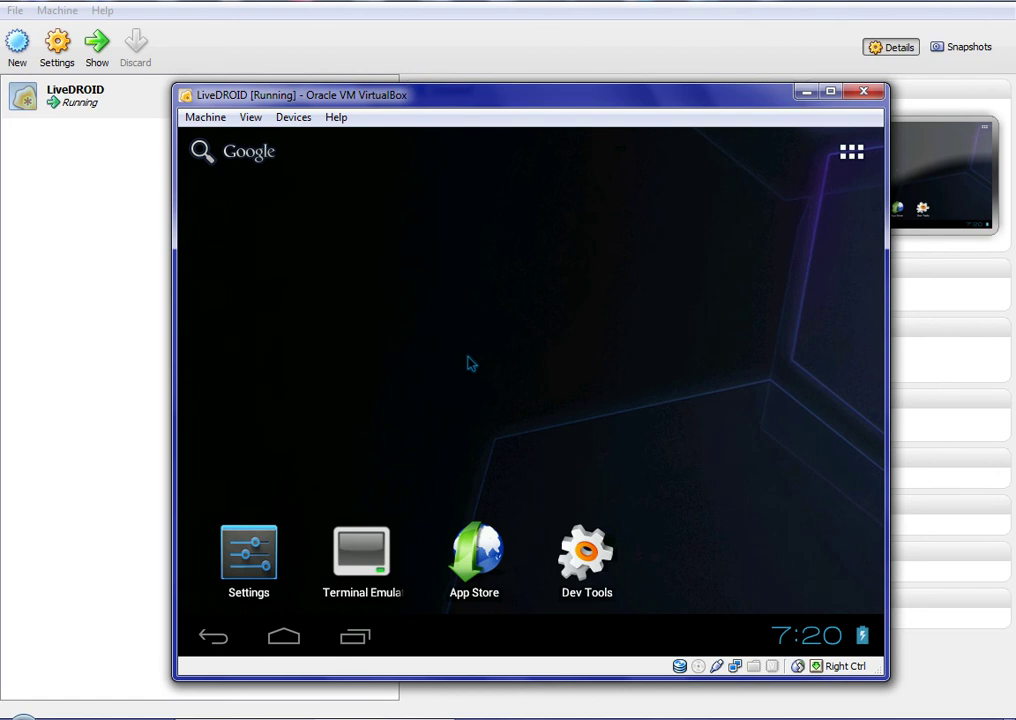
{"action": "left_click", "coordinate": [376, 538]}
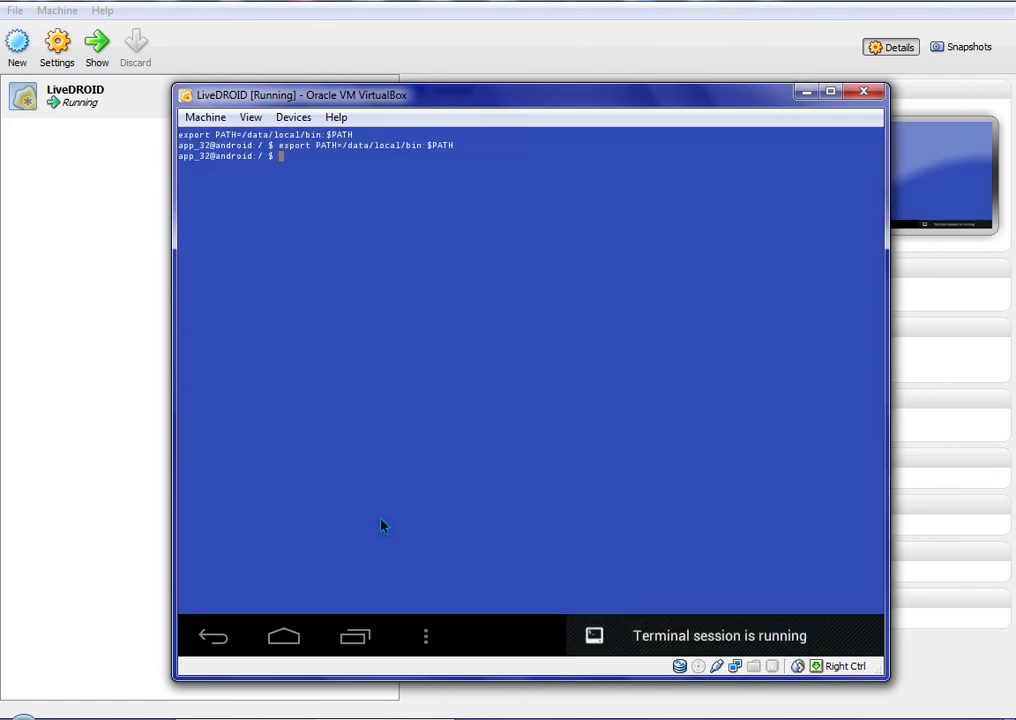
{"action": "type", "text": "ls"}
{"action": "key", "text": "Return"}
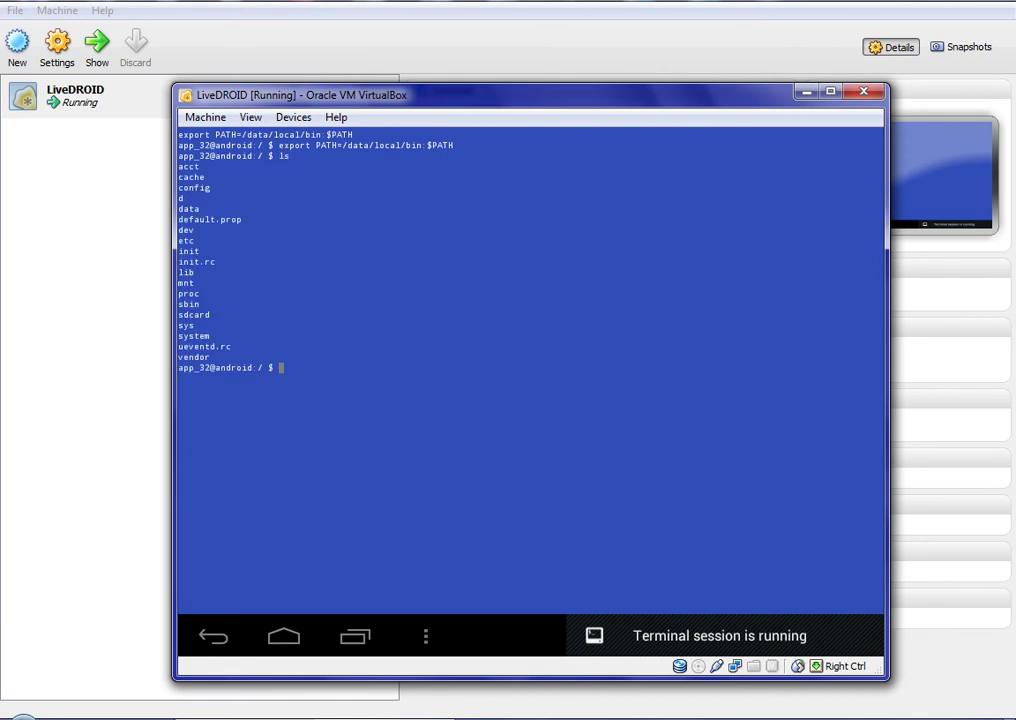
{"action": "type", "text": "ls -l"}
{"action": "key", "text": "Return"}
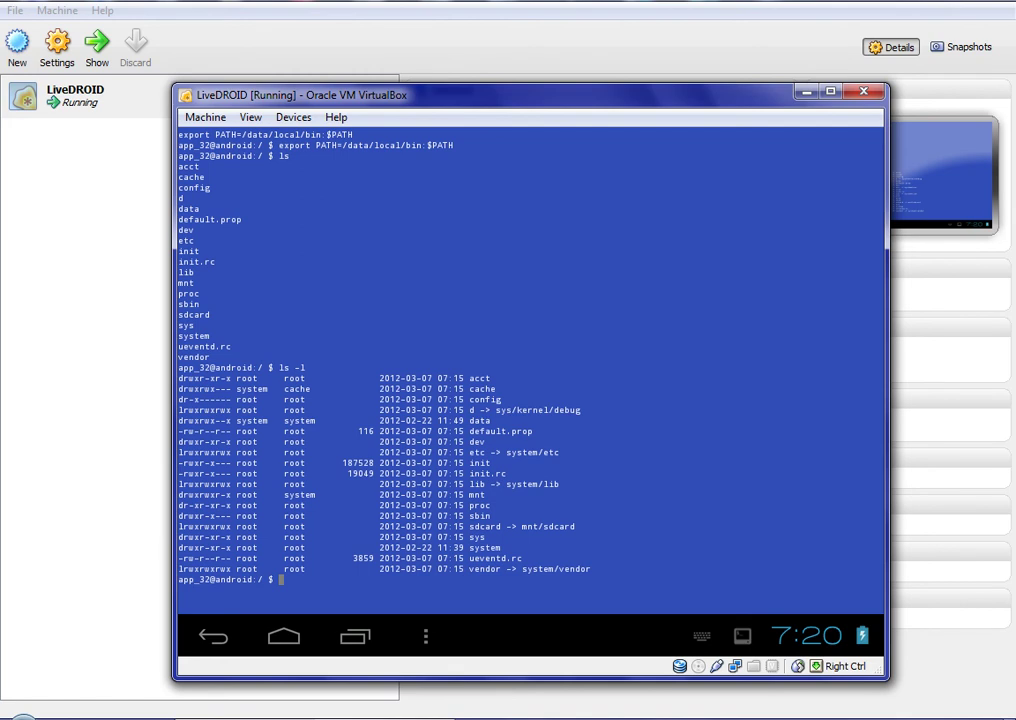
{"action": "key", "text": "Escape"}
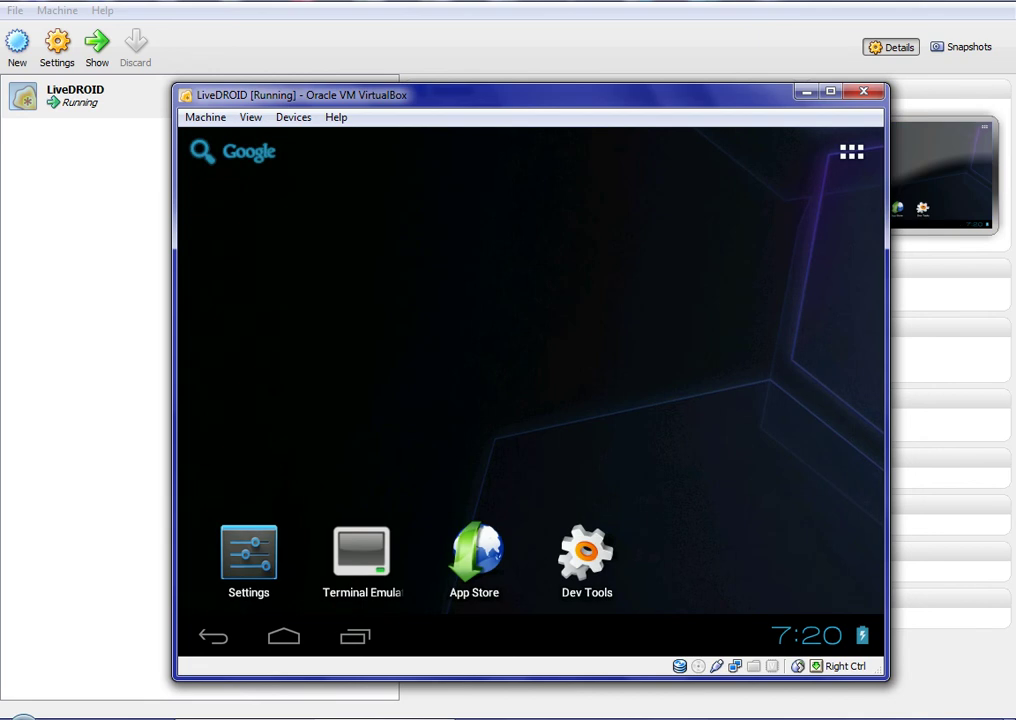
{"action": "left_click", "coordinate": [608, 554]}
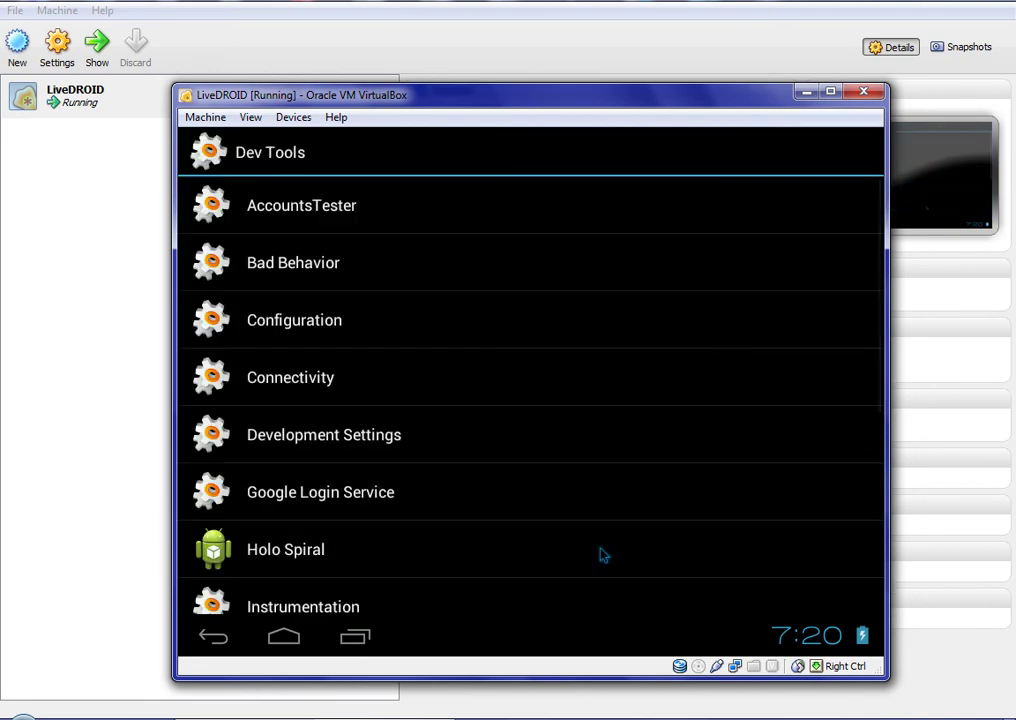
{"action": "left_click_drag", "start_coordinate": [603, 553], "coordinate": [585, 454]}
{"action": "left_click_drag", "start_coordinate": [598, 567], "coordinate": [592, 365]}
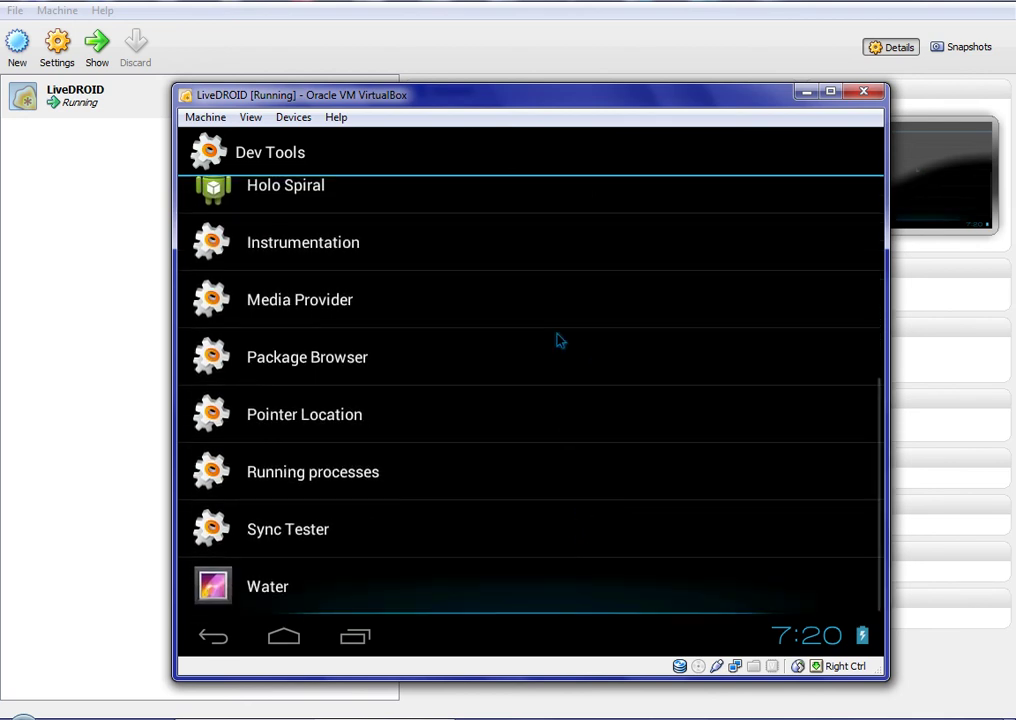
{"action": "left_click", "coordinate": [288, 600]}
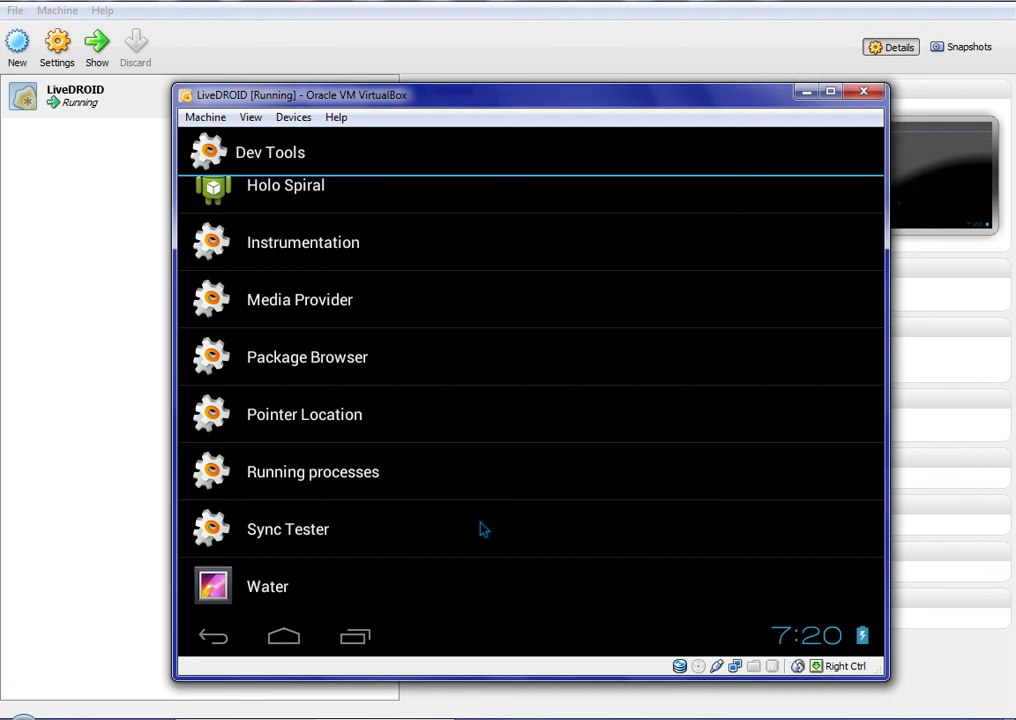
{"action": "left_click", "coordinate": [284, 640]}
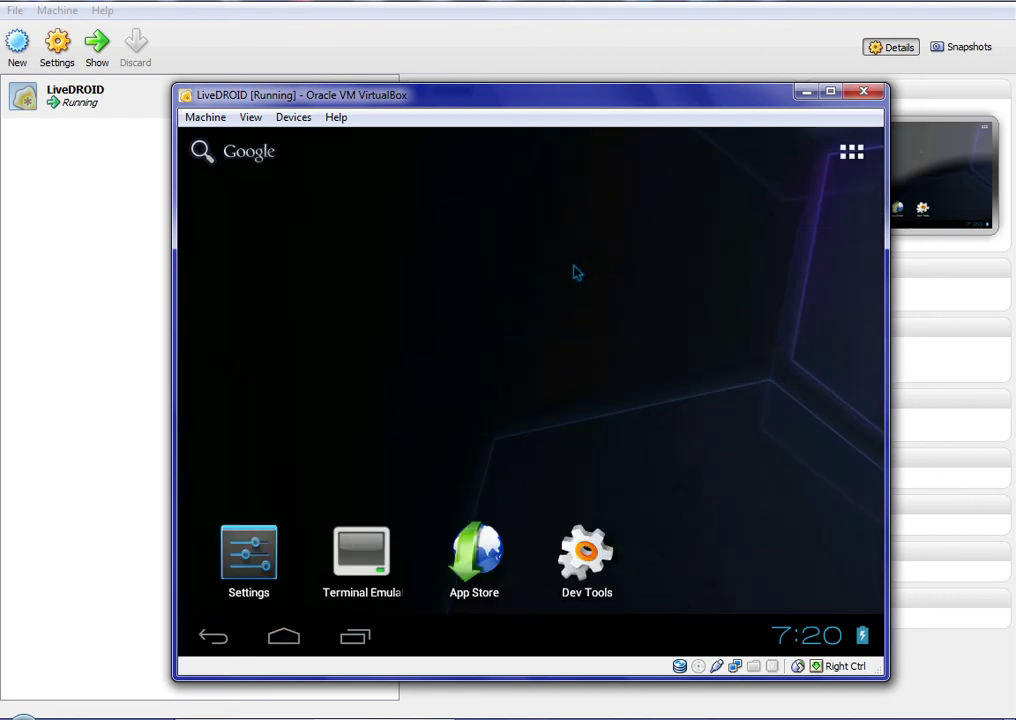
{"action": "left_click", "coordinate": [545, 293]}
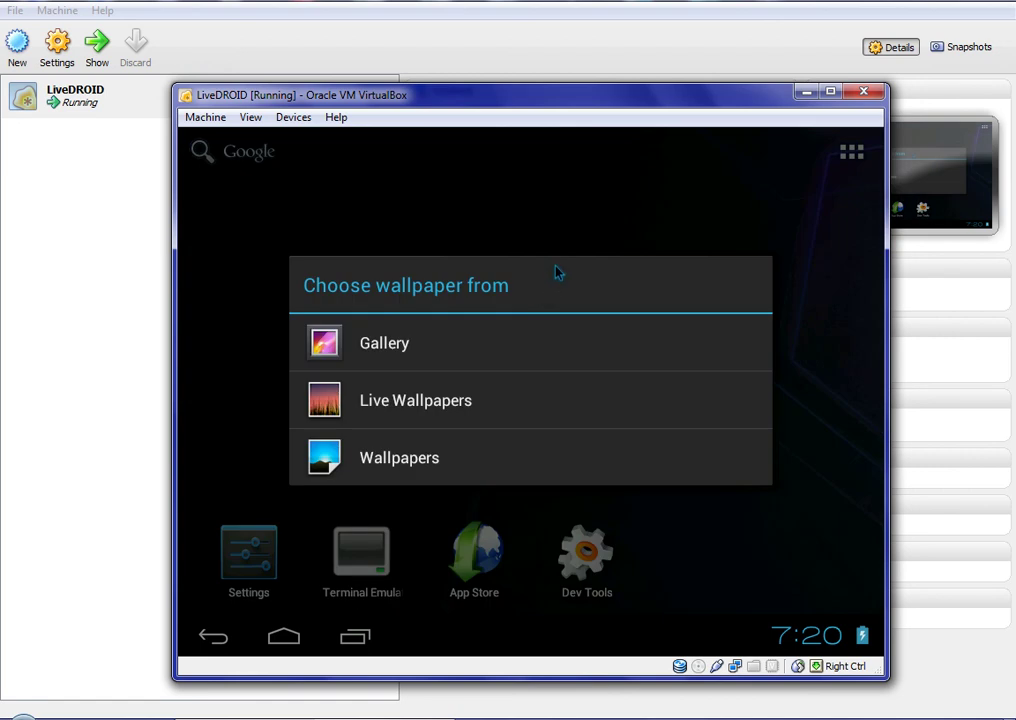
{"action": "left_click", "coordinate": [535, 398]}
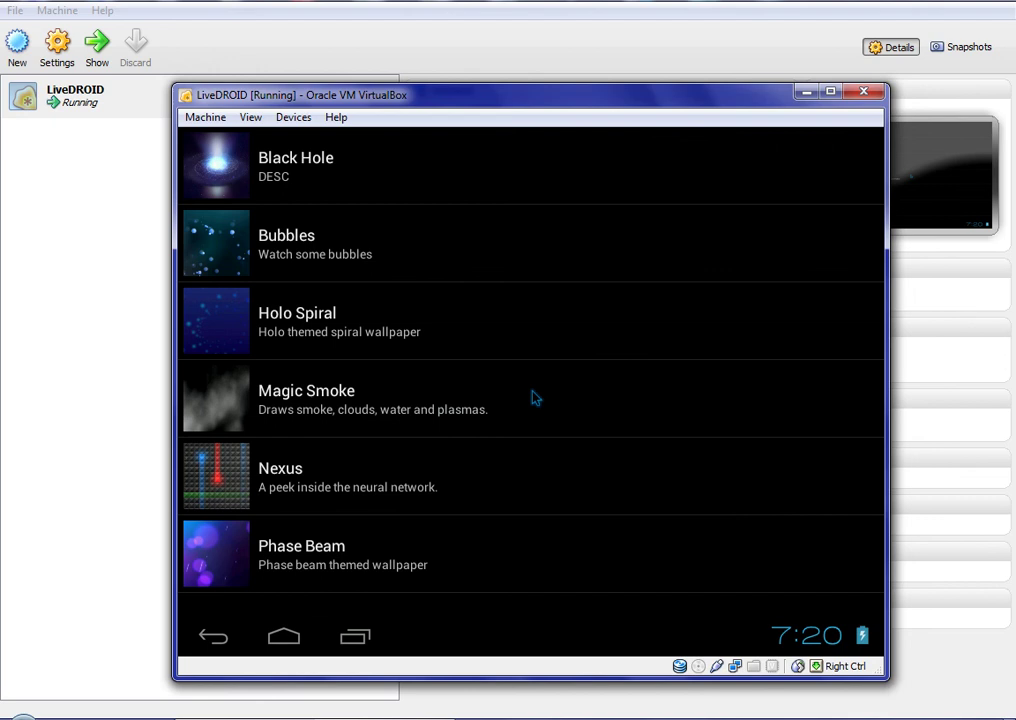
{"action": "key", "text": "Escape"}
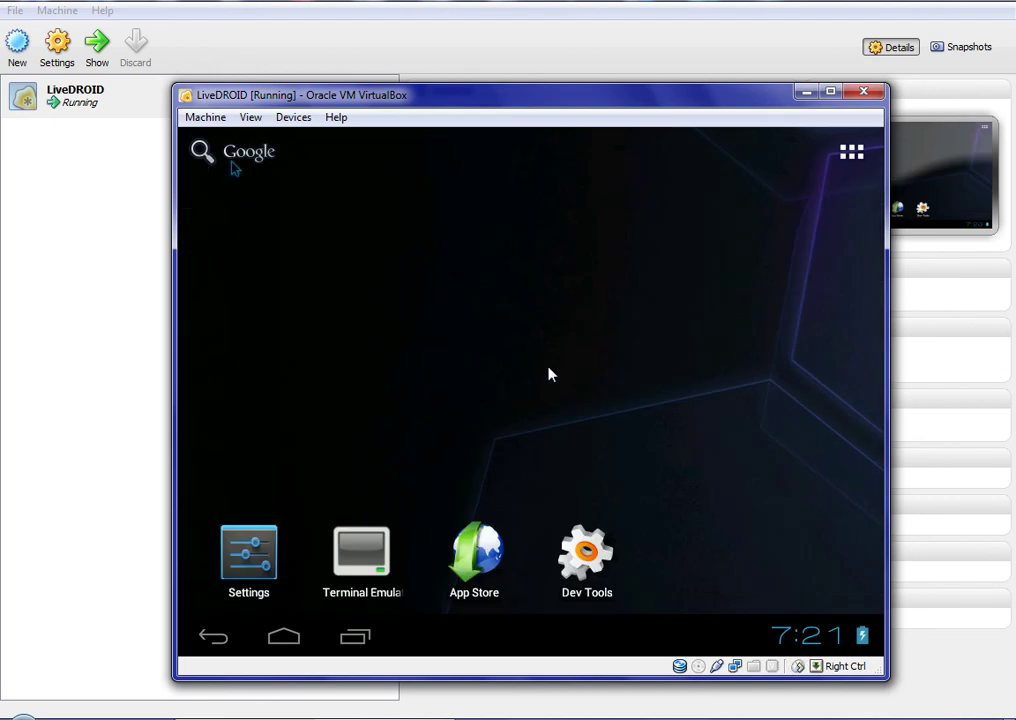
Send an ACPI shutdown from the Machine menu and confirm the Android Power off prompt
{"action": "left_click", "coordinate": [206, 118]}
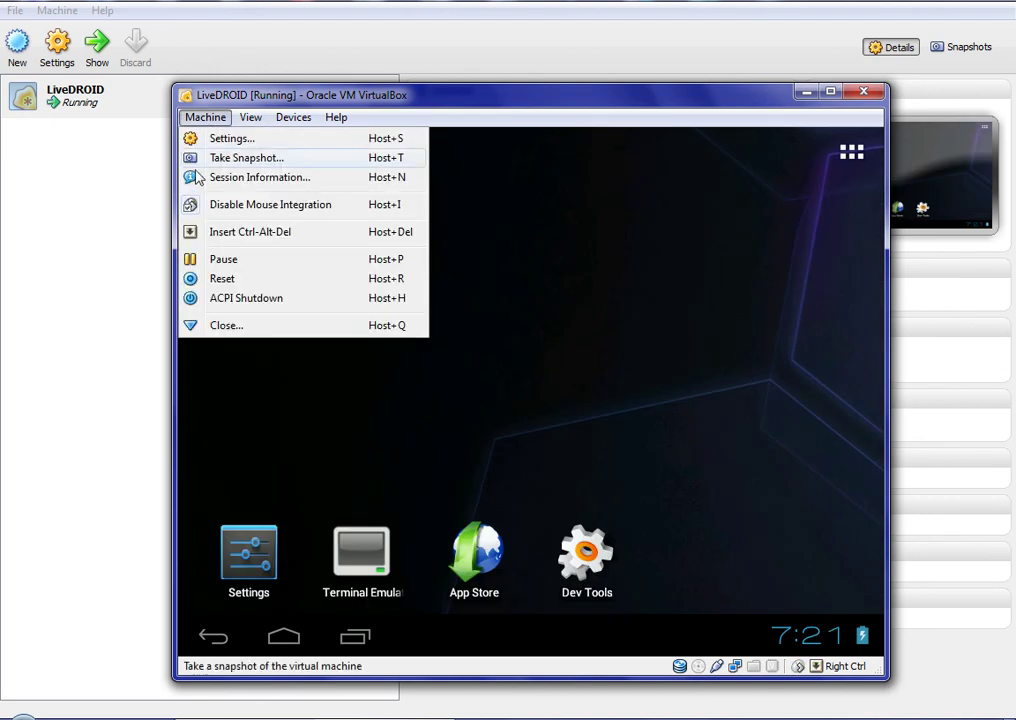
{"action": "key", "text": "Escape"}
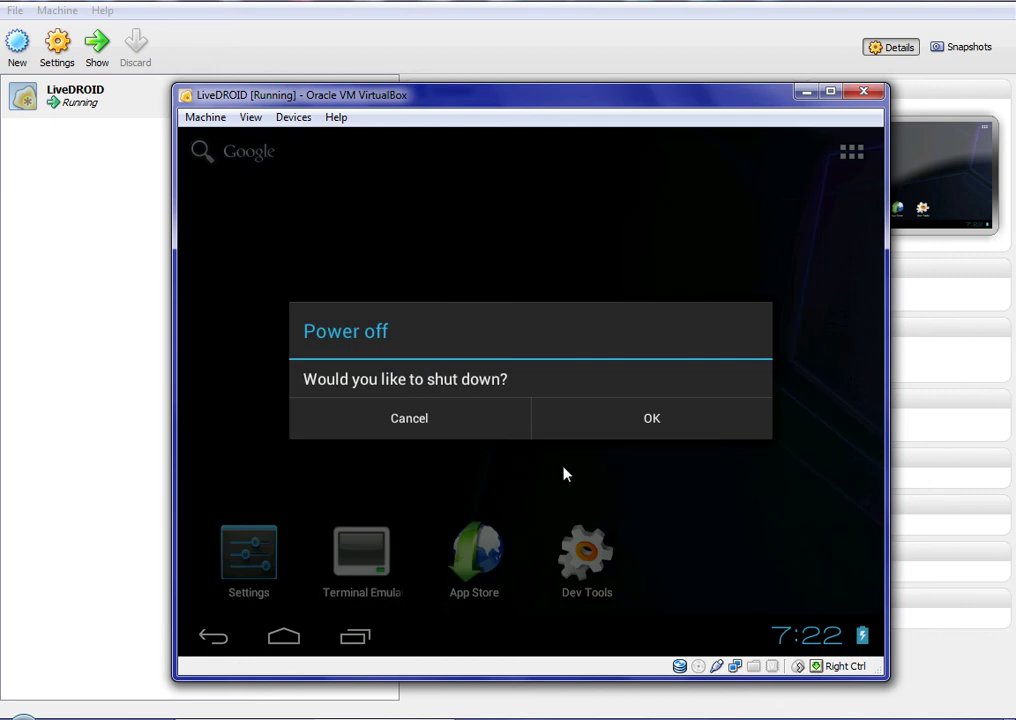
{"action": "left_click", "coordinate": [684, 416]}
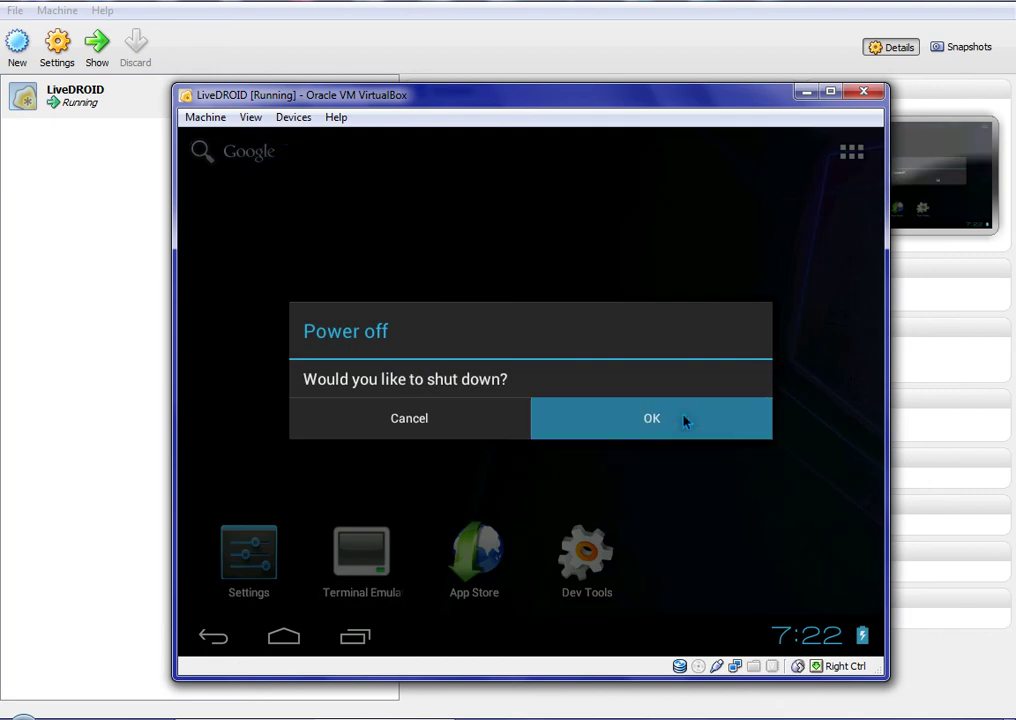